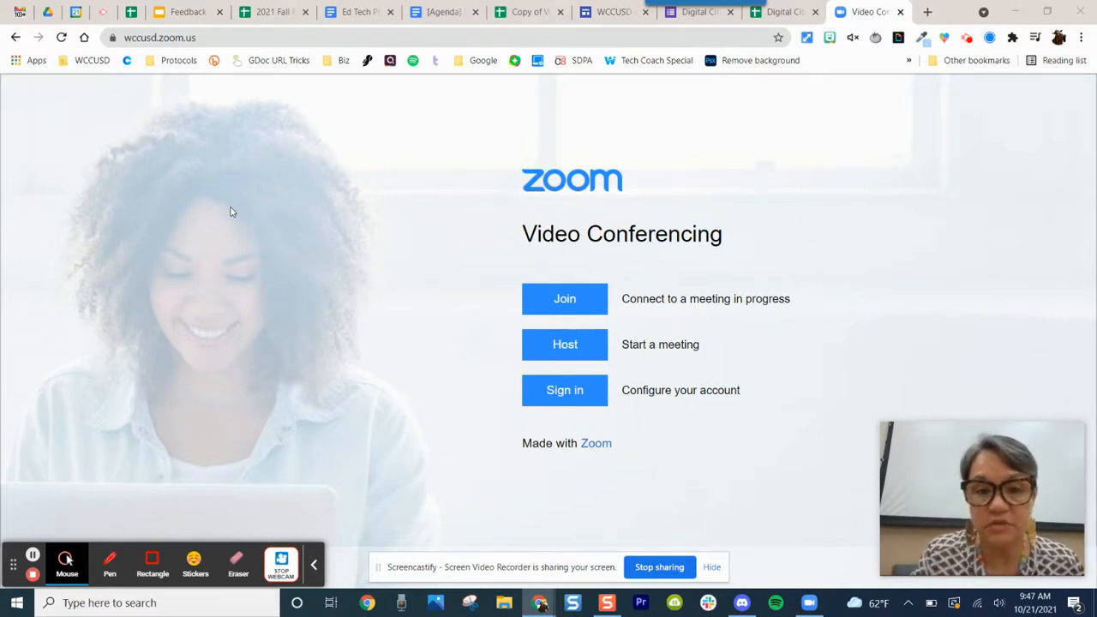
Sign in to the Zoom web portal, leave the untitled poll unsaved and open the list of upcoming meetings
left_click(560, 404)
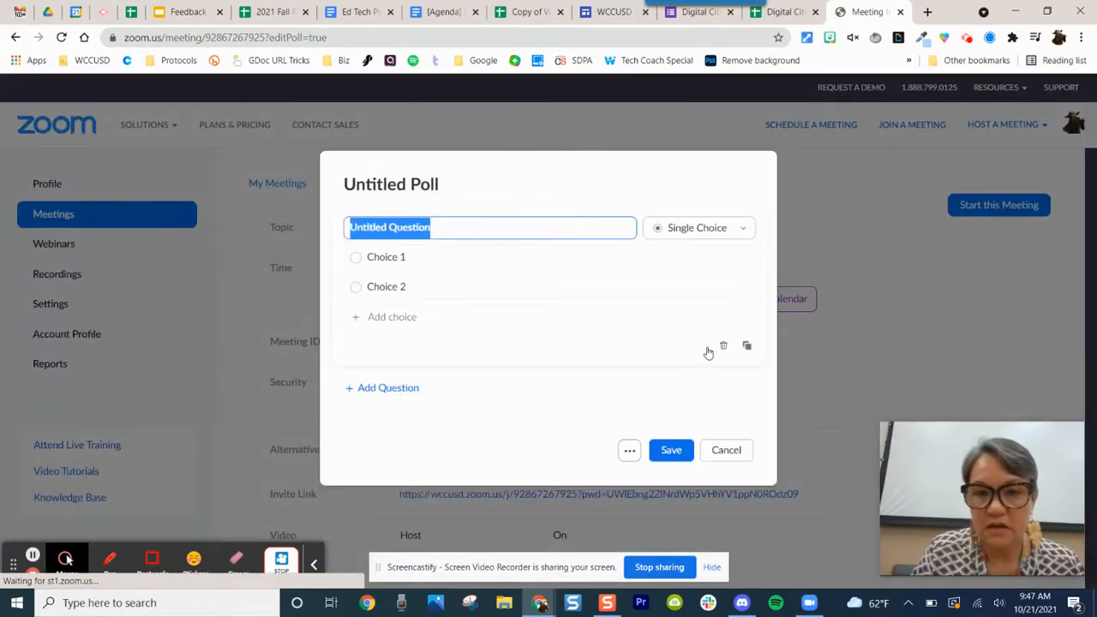
left_click(726, 450)
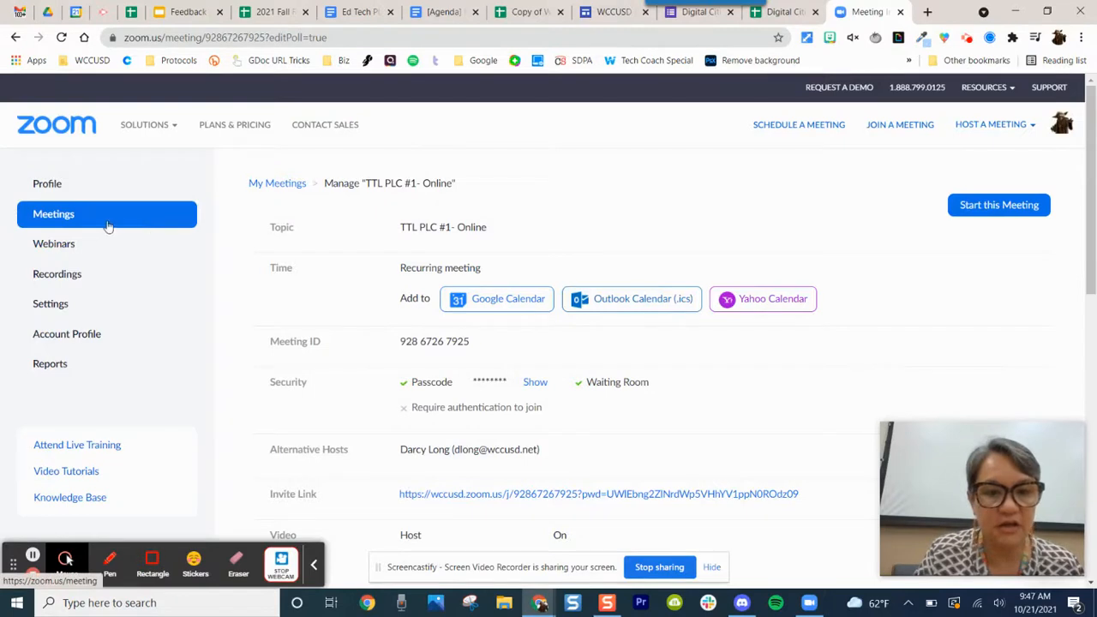
left_click(69, 214)
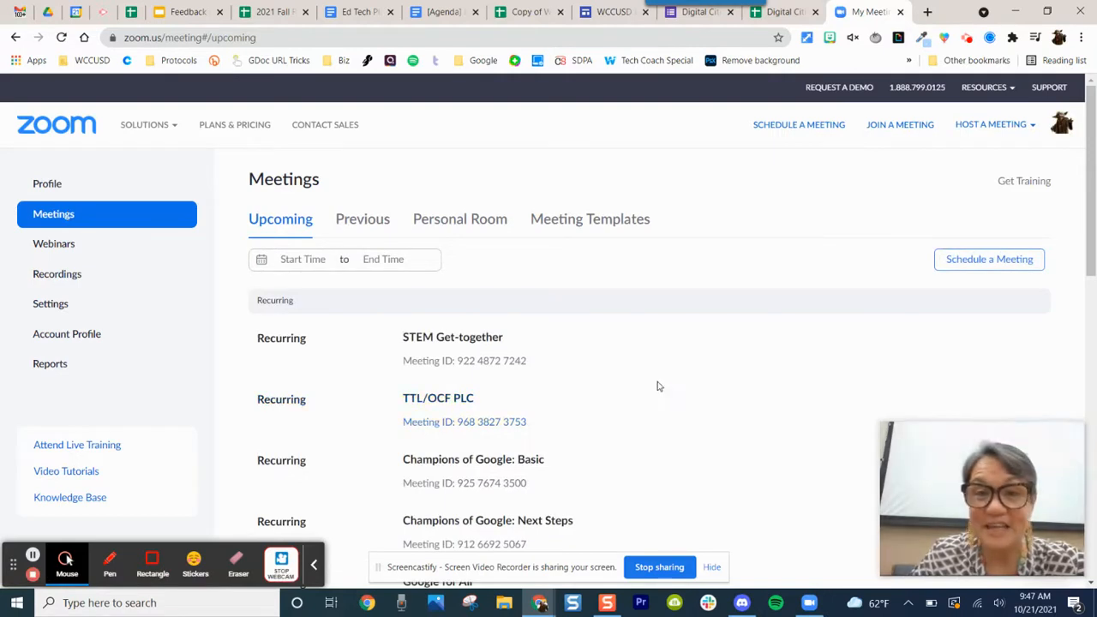
Start scheduling a new meeting and set its topic to the teacher's title and surname followed by ": Family-Teacher Conferences"
scroll(624, 337, "down", 1)
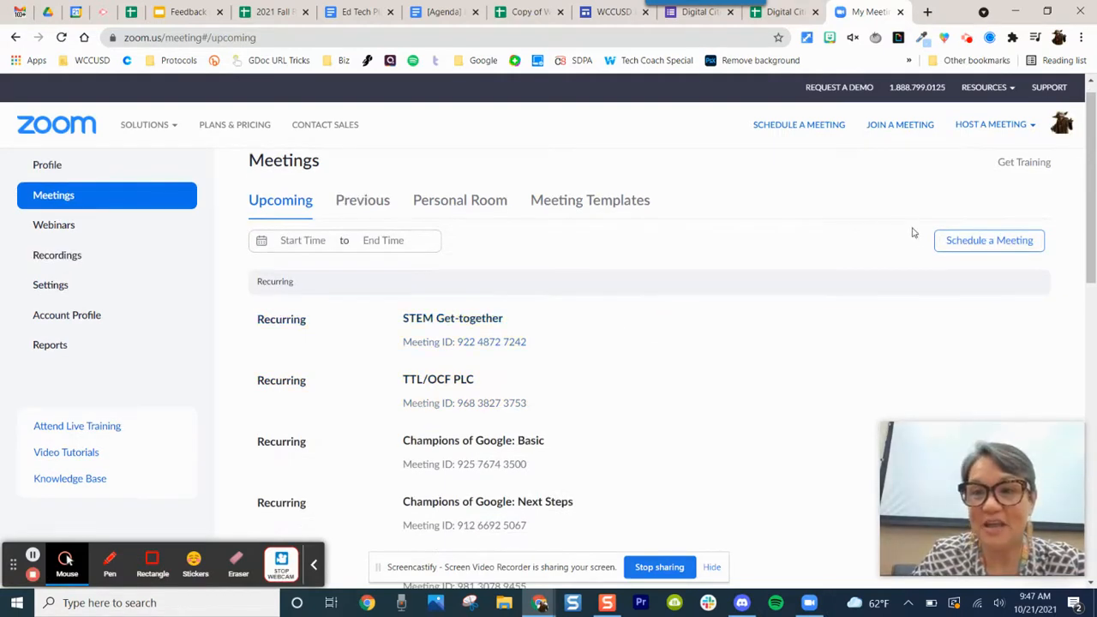
left_click(964, 242)
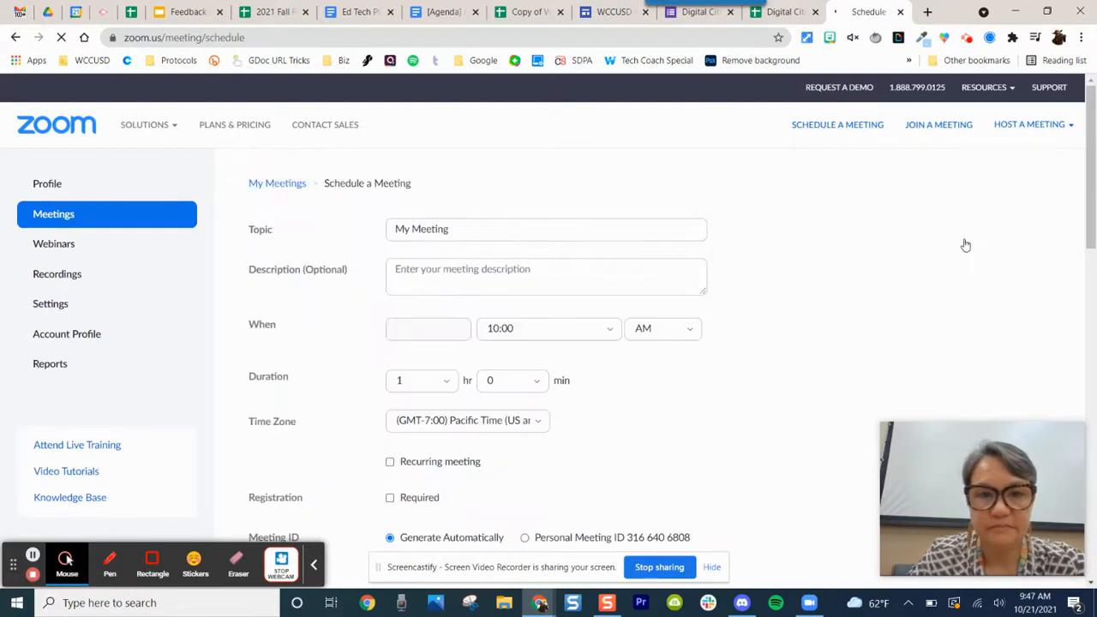
left_click(416, 226)
type("Mr")
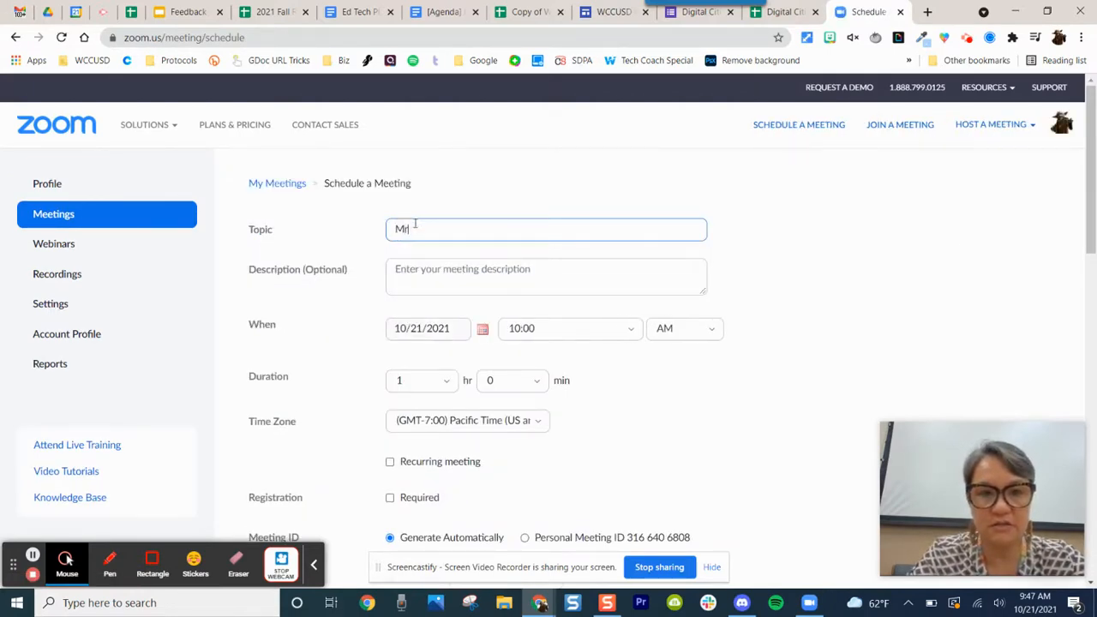
type("s. Roberts")
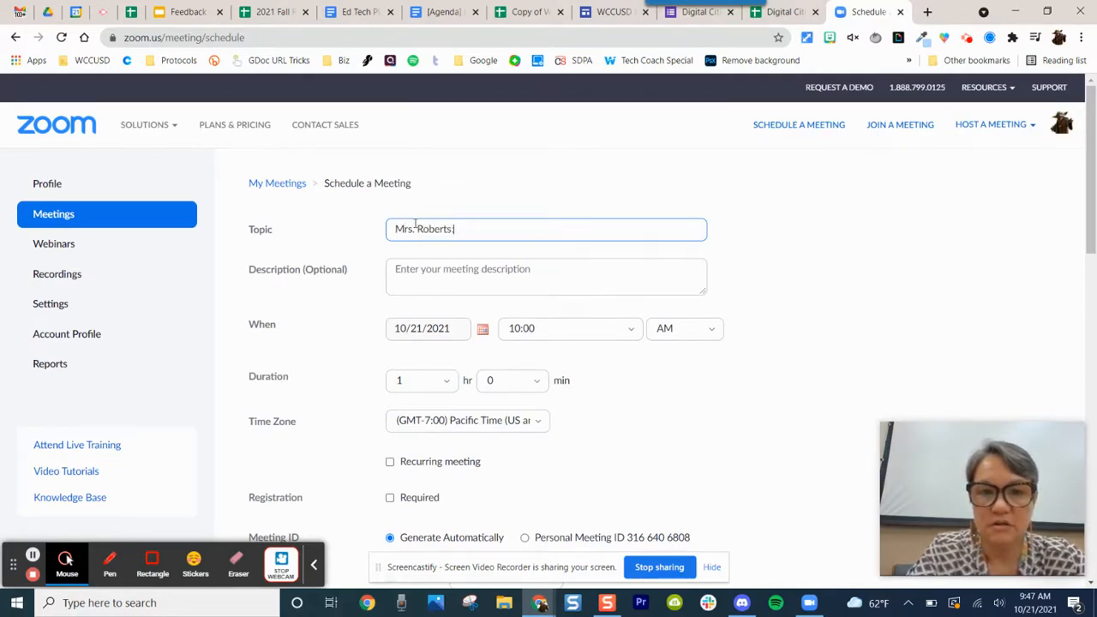
type("  Family ")
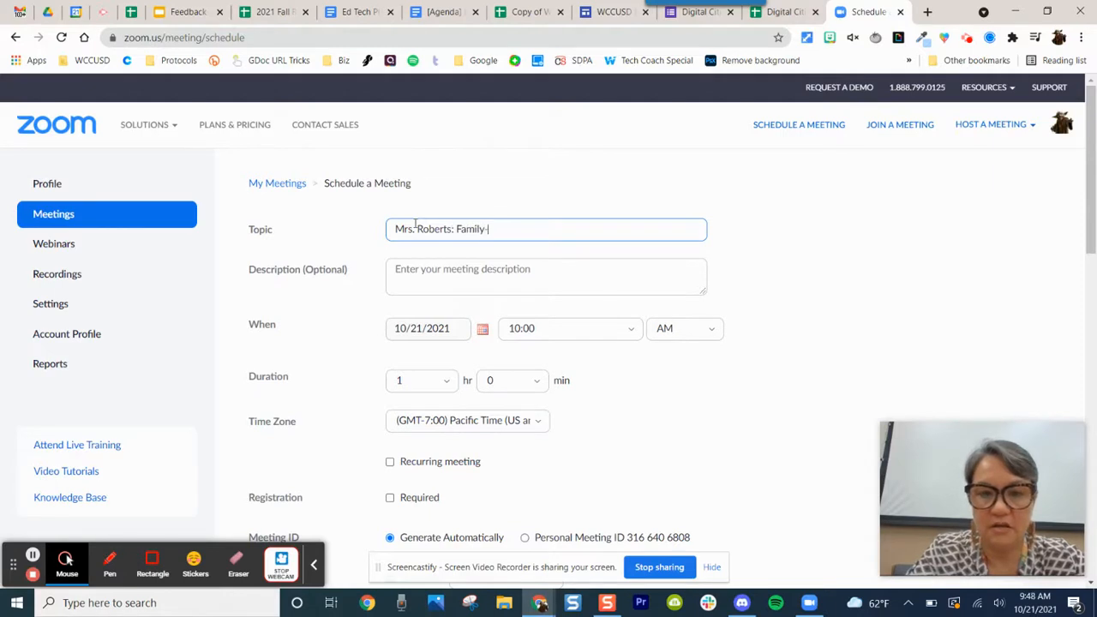
type("Teacher Confer")
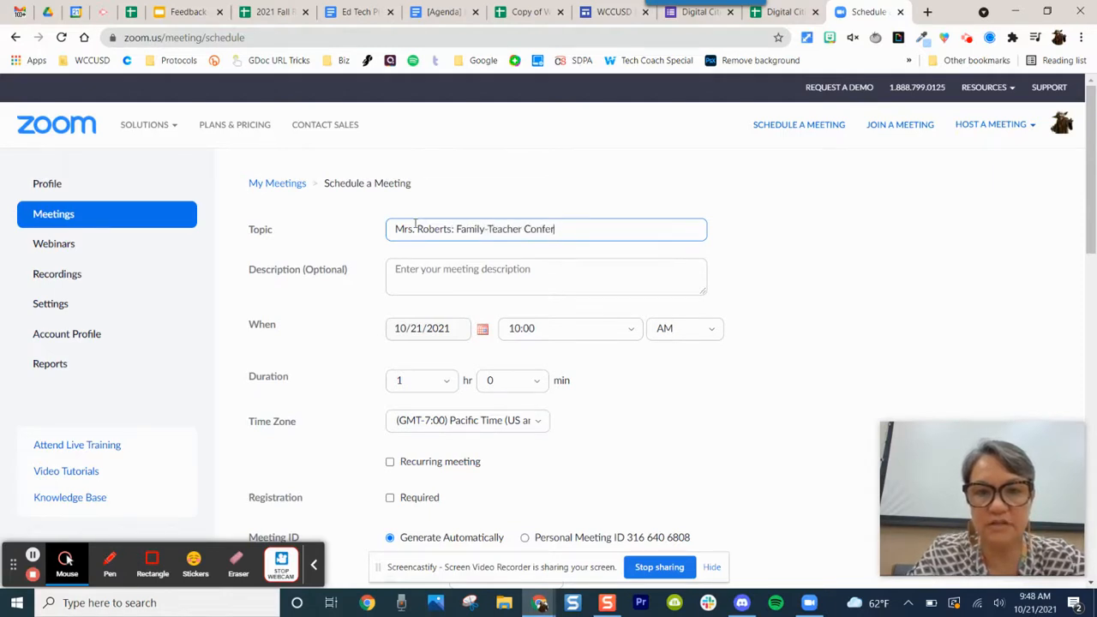
type("ences")
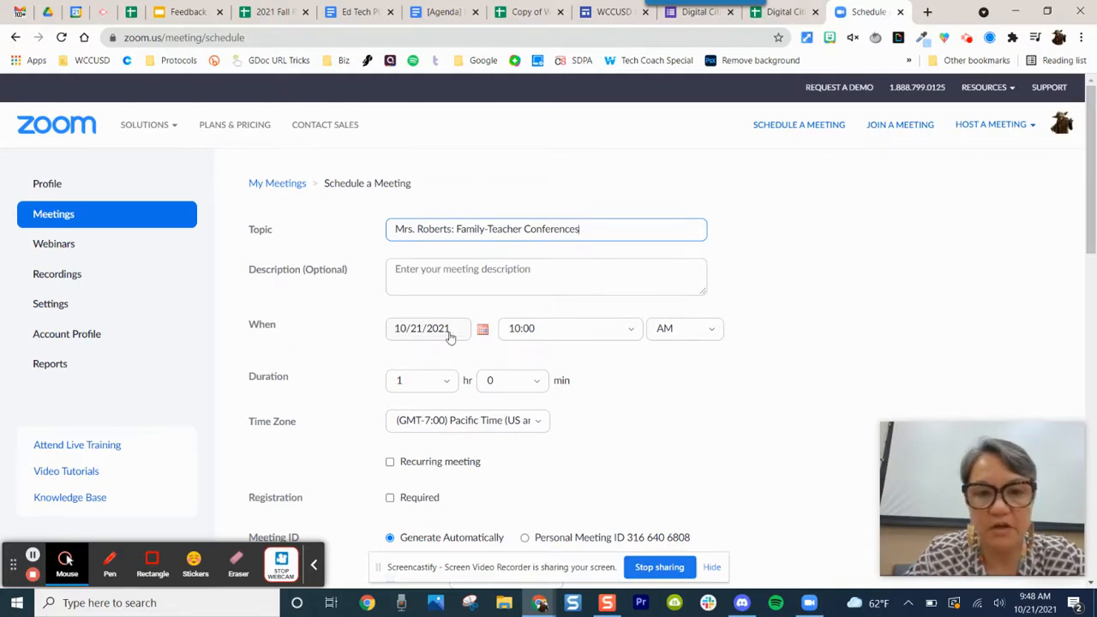
Set the meeting date to 11/01/2021
left_click(481, 333)
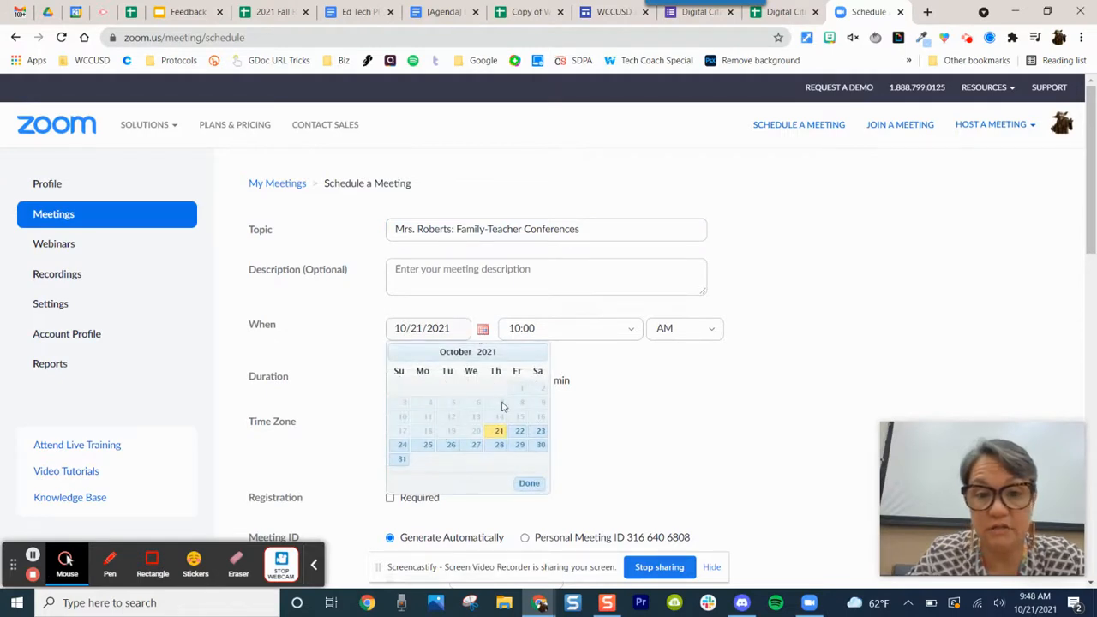
left_click(539, 351)
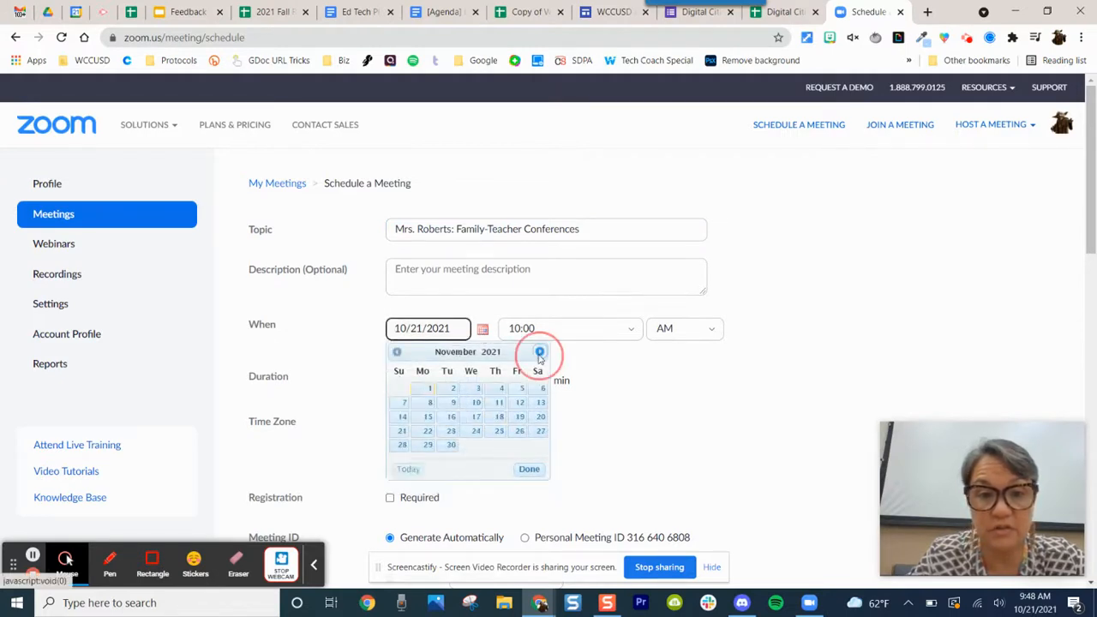
left_click(424, 389)
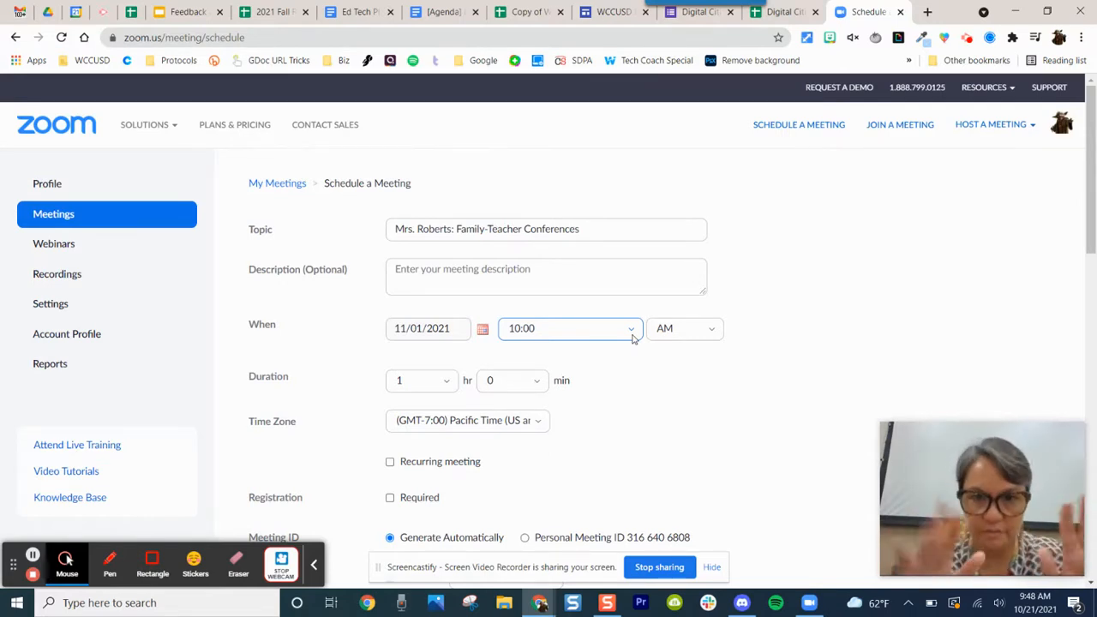
Make the meeting recurring and set its recurrence to No Fixed Time
scroll(594, 382, "down", 1)
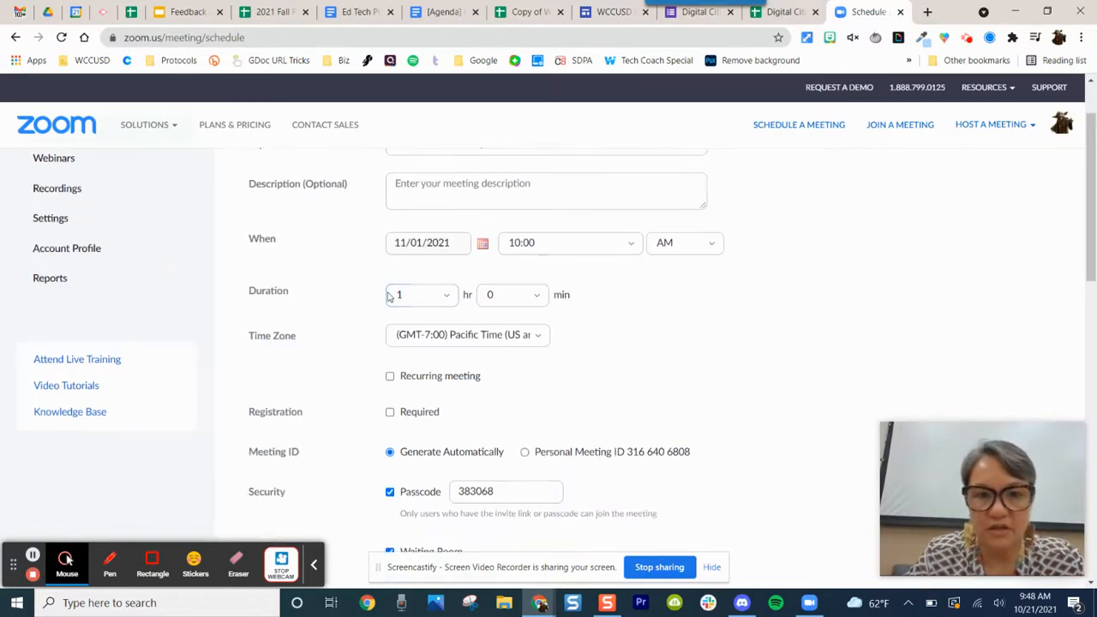
left_click(390, 378)
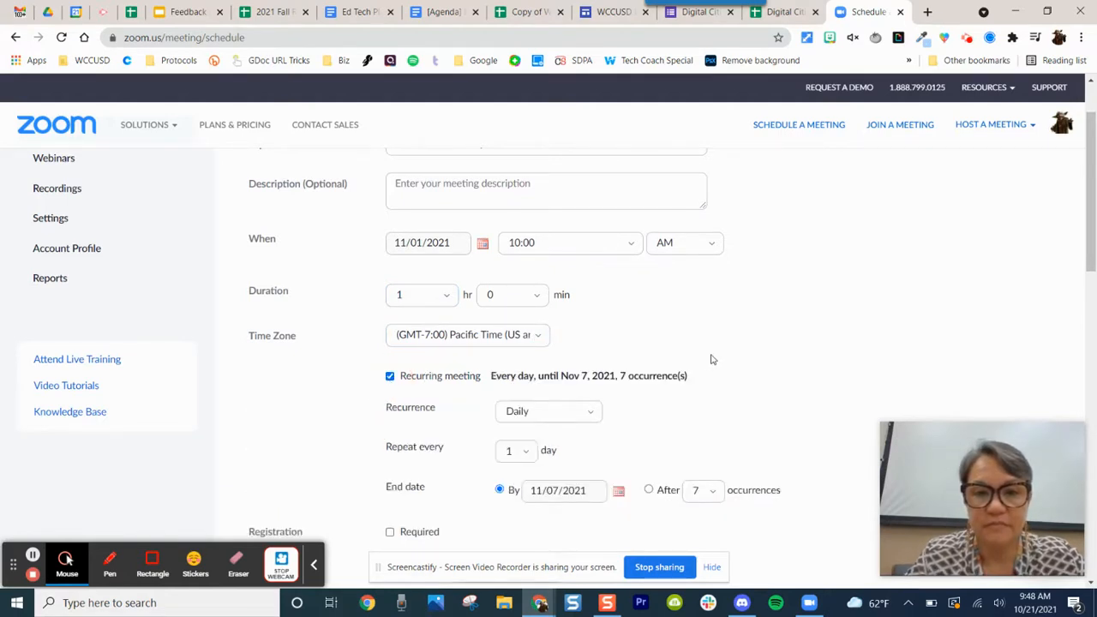
scroll(336, 405, "down", 1)
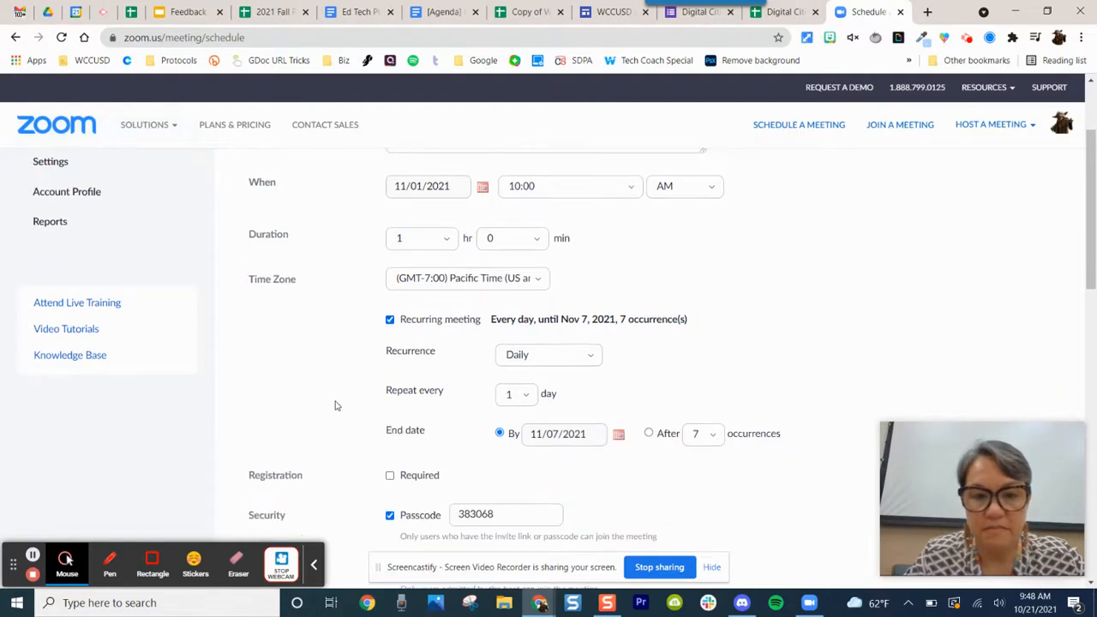
scroll(335, 405, "down", 1)
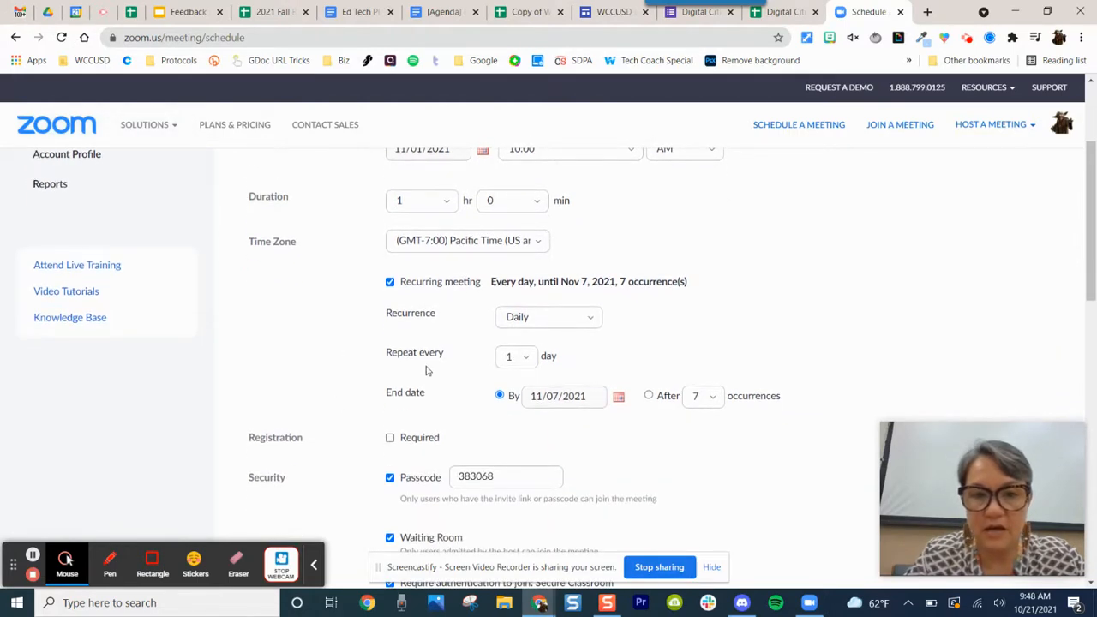
left_click(591, 316)
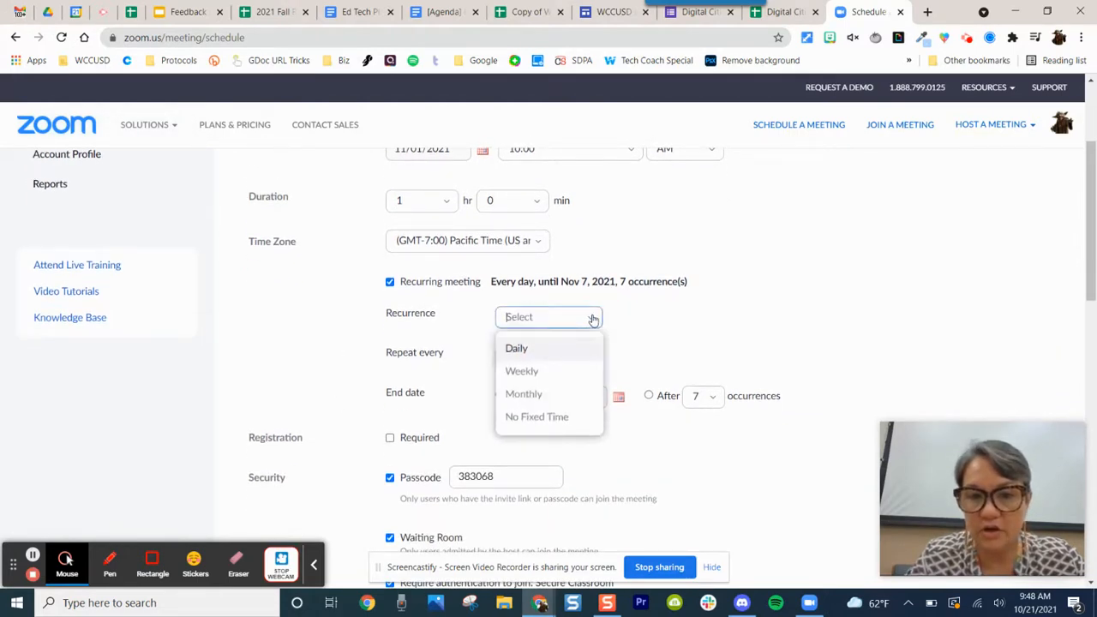
left_click(567, 417)
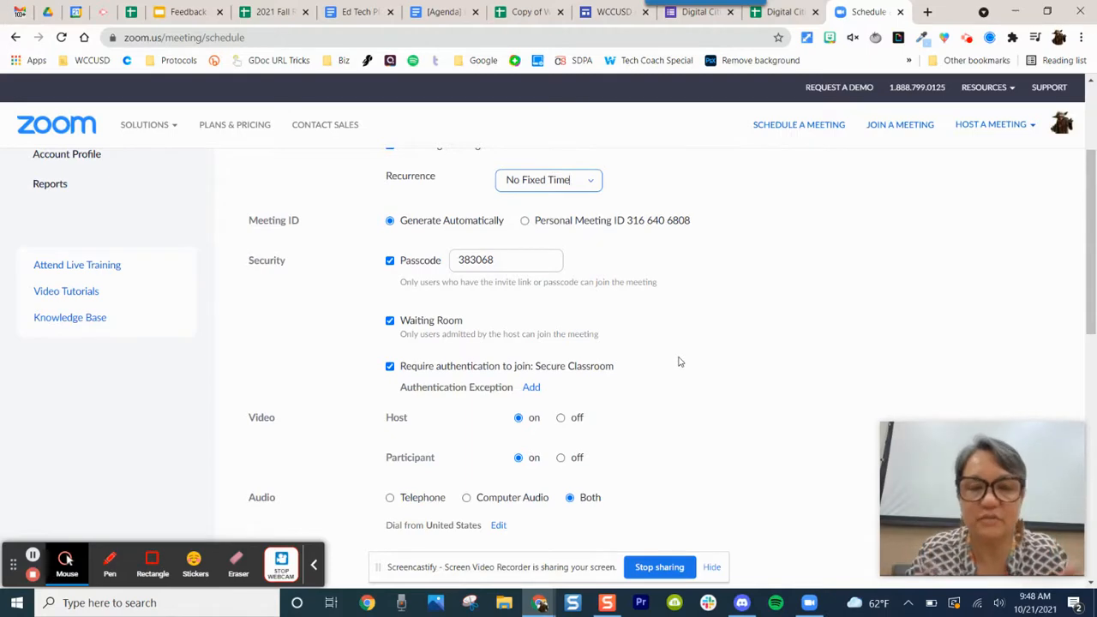
Turn off the Secure Classroom authentication requirement for joining the meeting
scroll(679, 361, "up", 1)
scroll(679, 361, "down", 1)
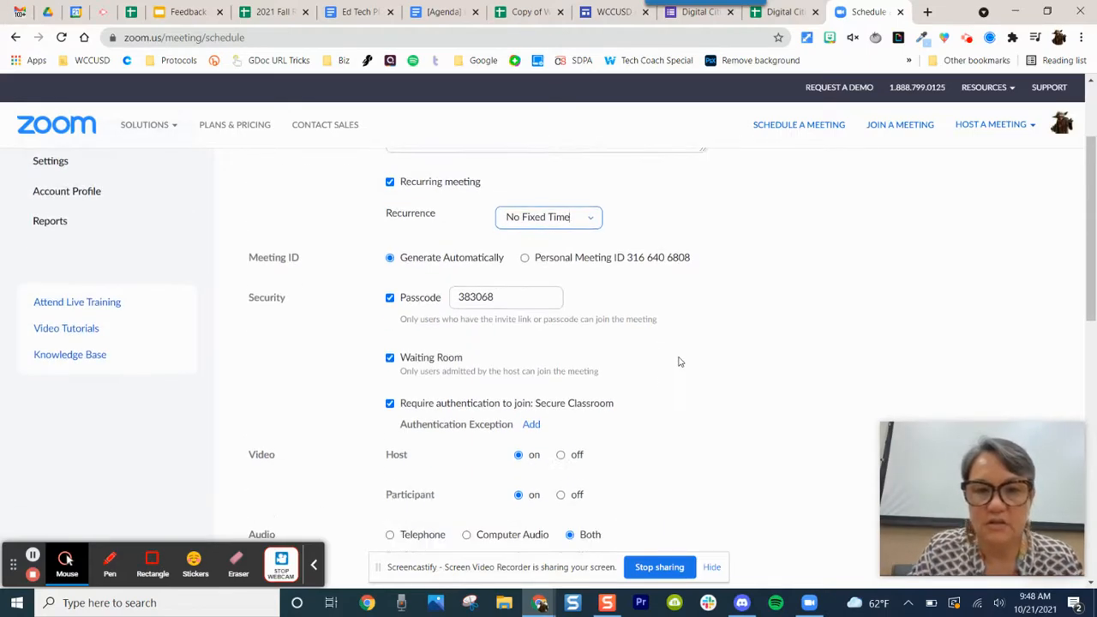
scroll(679, 362, "down", 1)
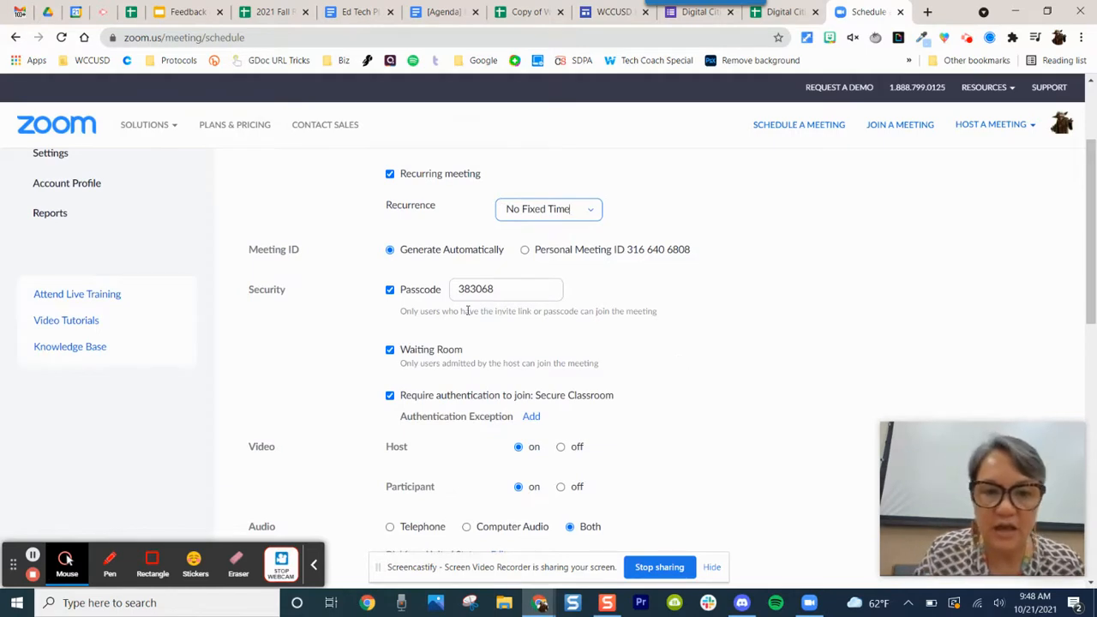
scroll(316, 321, "down", 1)
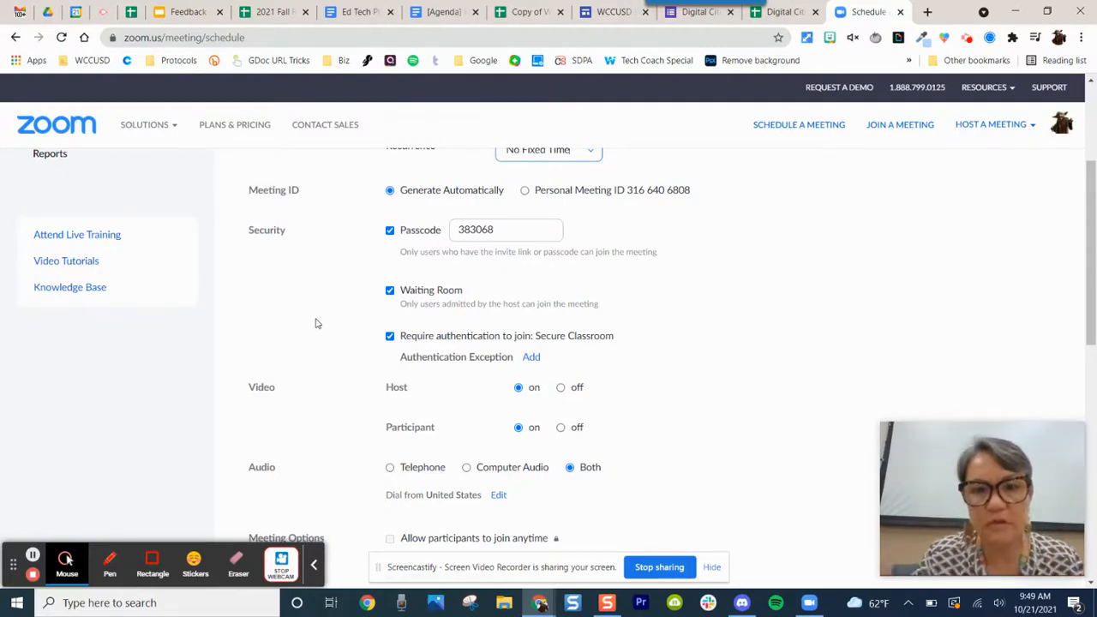
scroll(686, 309, "down", 1)
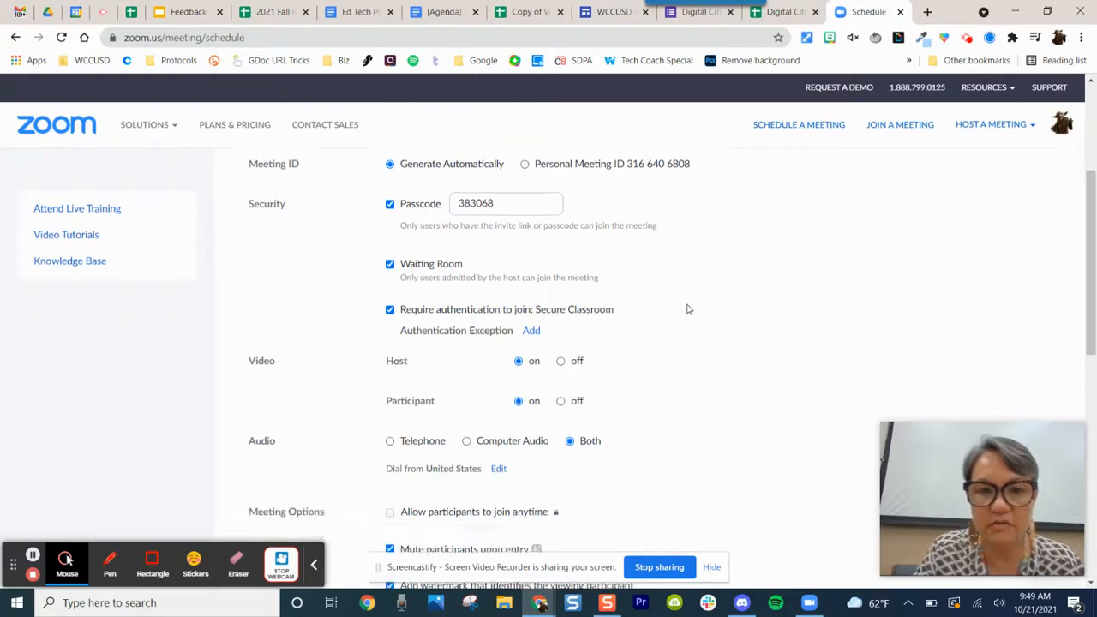
scroll(687, 309, "down", 1)
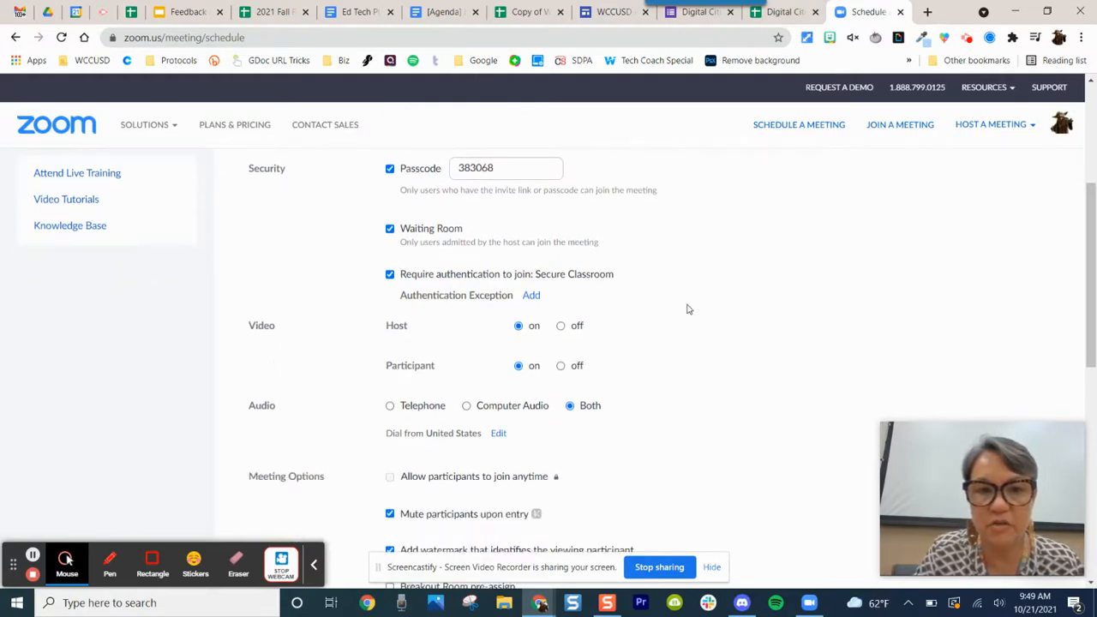
left_click(389, 280)
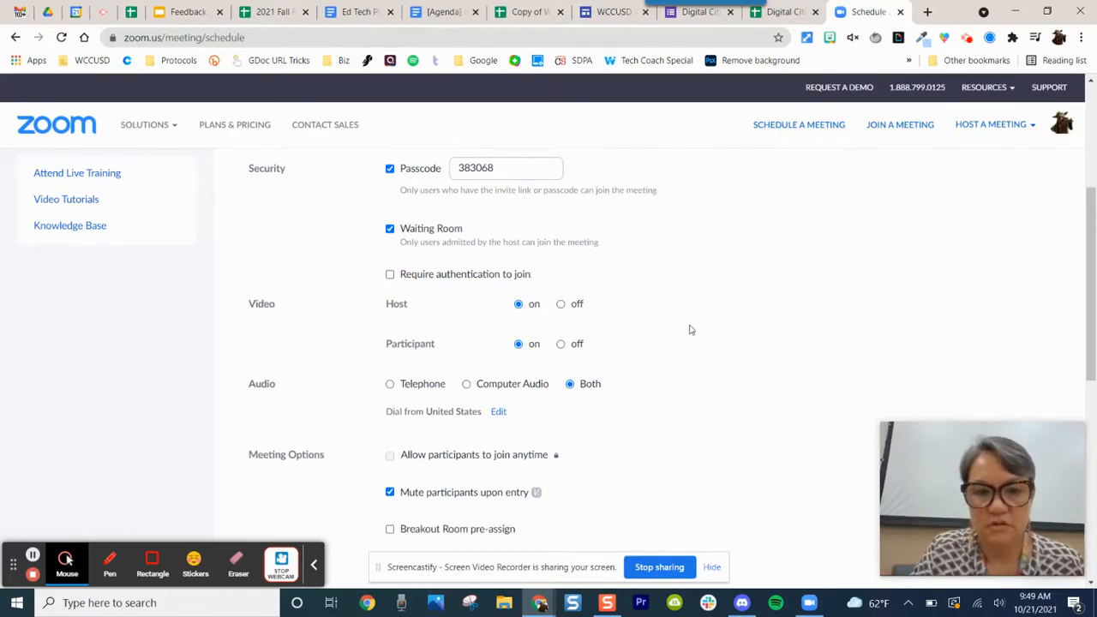
Turn off muting participants upon entry, then save the meeting and dismiss the desktop notification
scroll(691, 329, "down", 2)
scroll(691, 329, "down", 1)
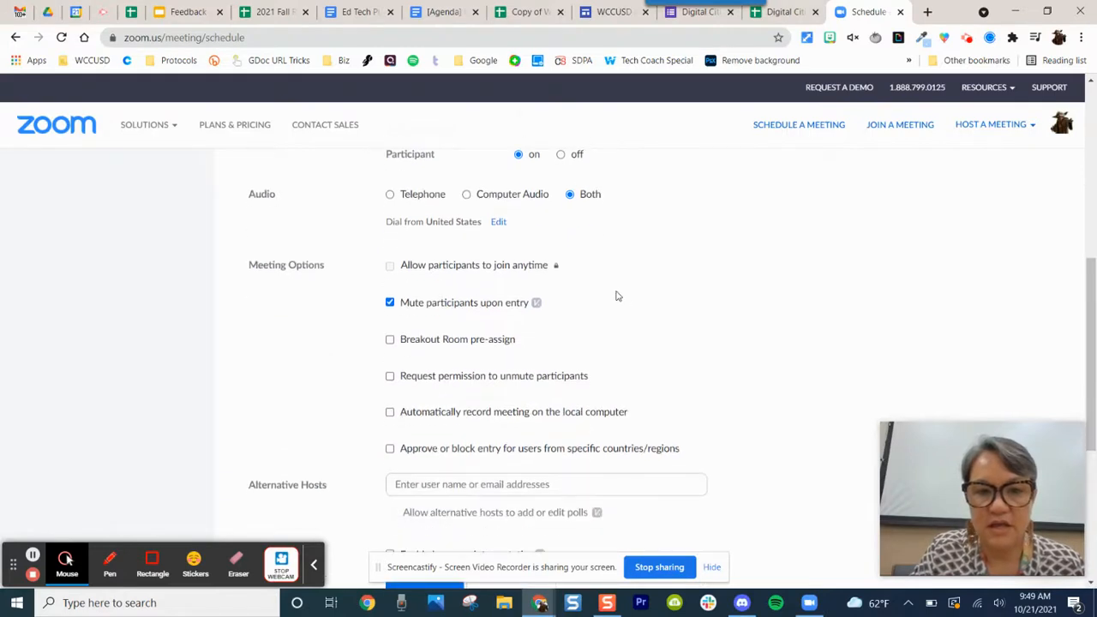
scroll(617, 297, "down", 1)
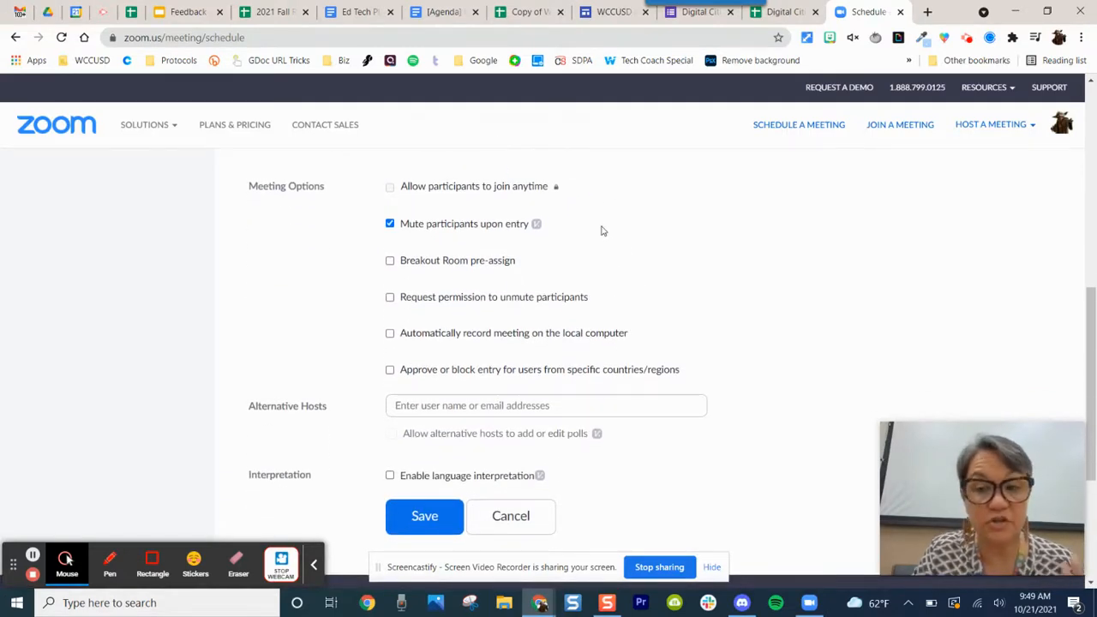
left_click(390, 223)
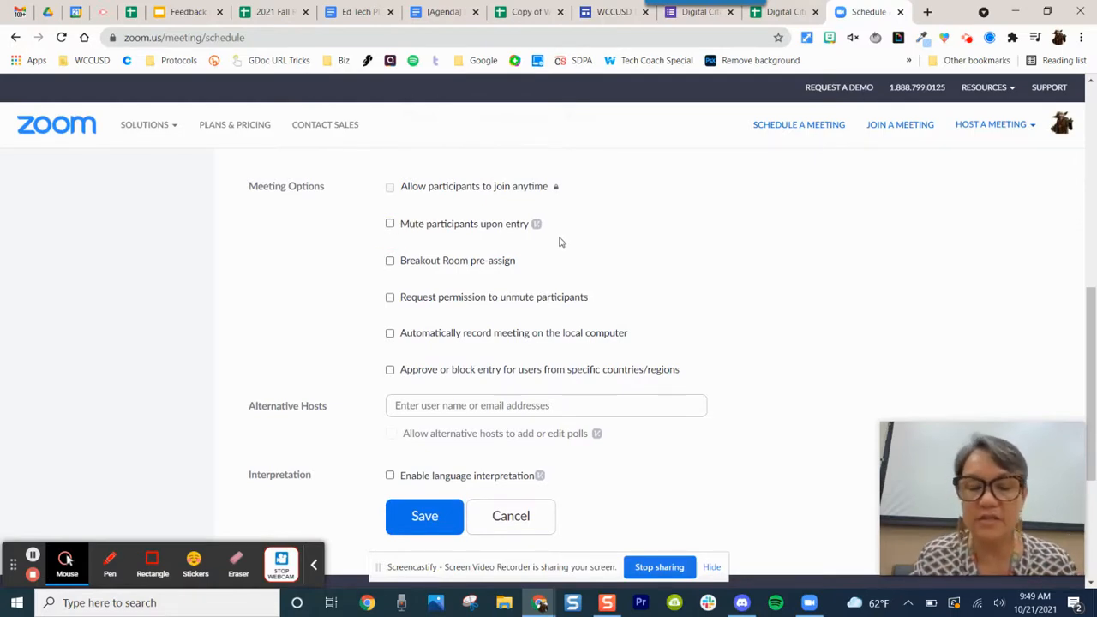
scroll(558, 242, "down", 1)
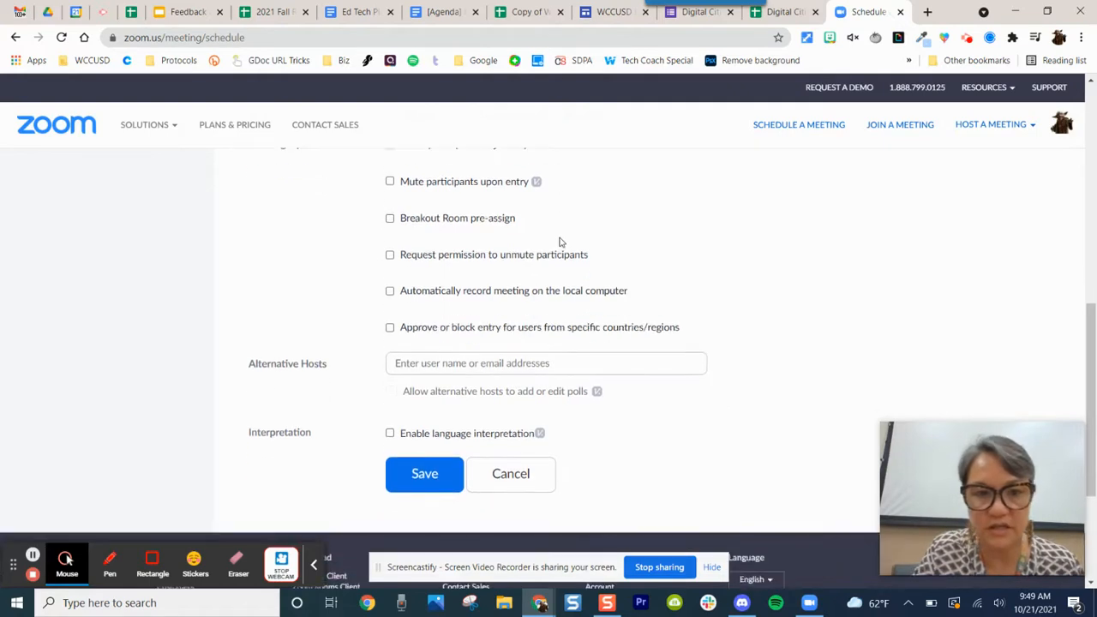
scroll(644, 261, "down", 1)
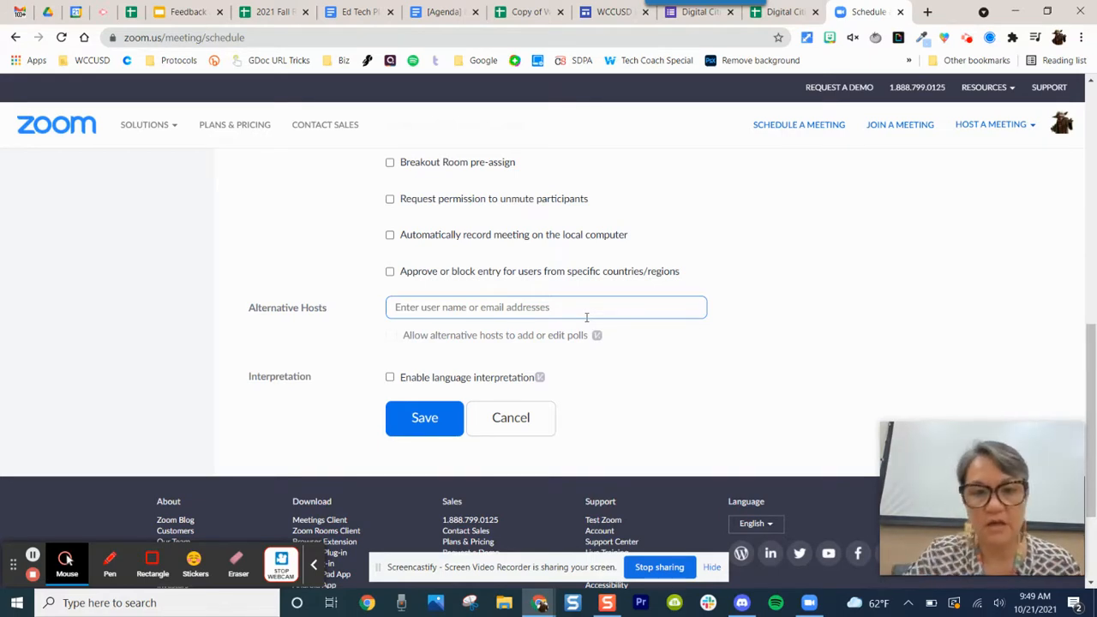
scroll(324, 279, "down", 1)
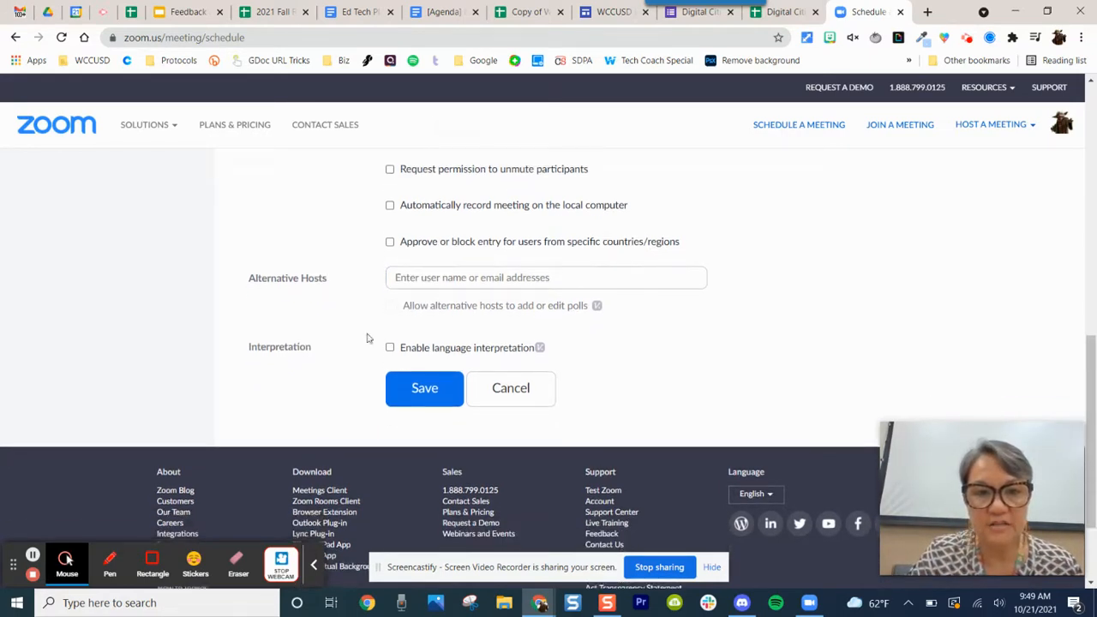
left_click(408, 388)
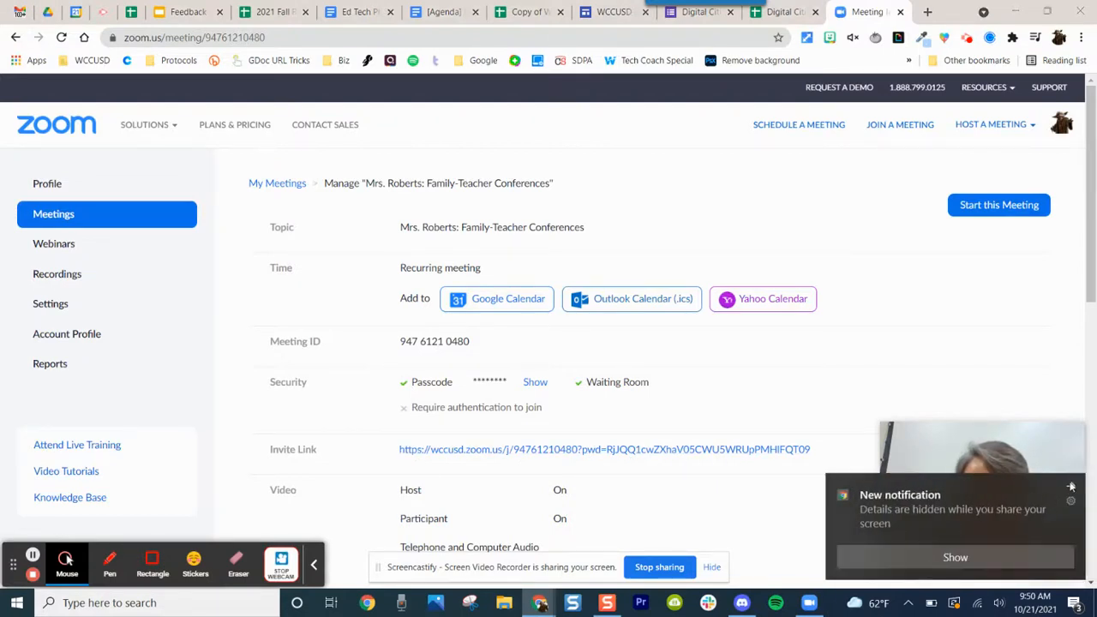
left_click(1069, 487)
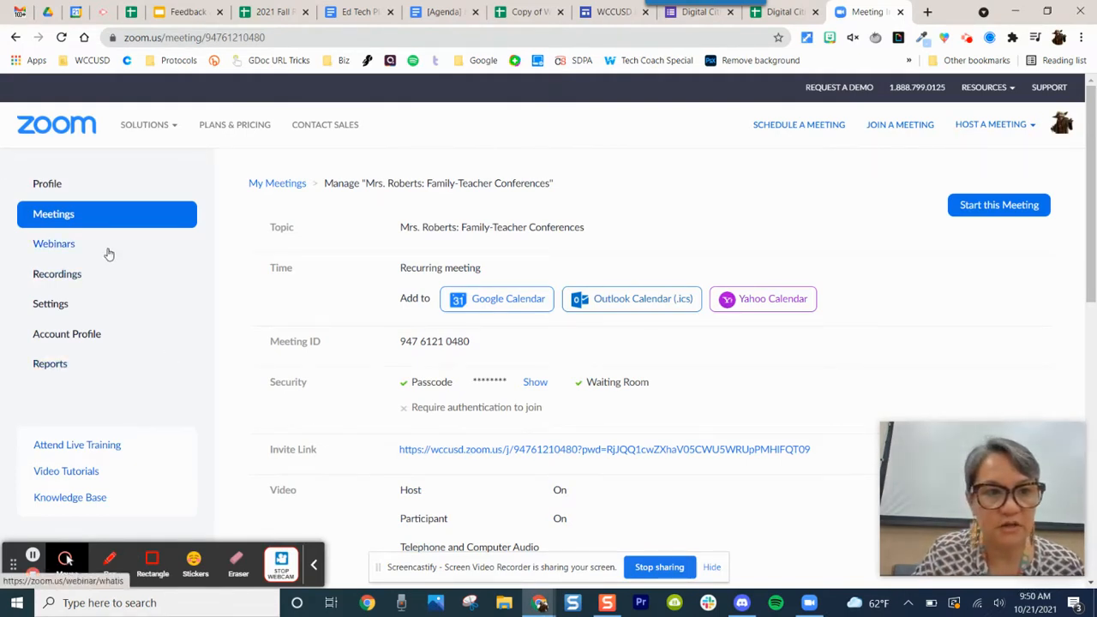
Open the account's meeting settings and review the Waiting Room section, including its Customize Waiting Room options
left_click(68, 303)
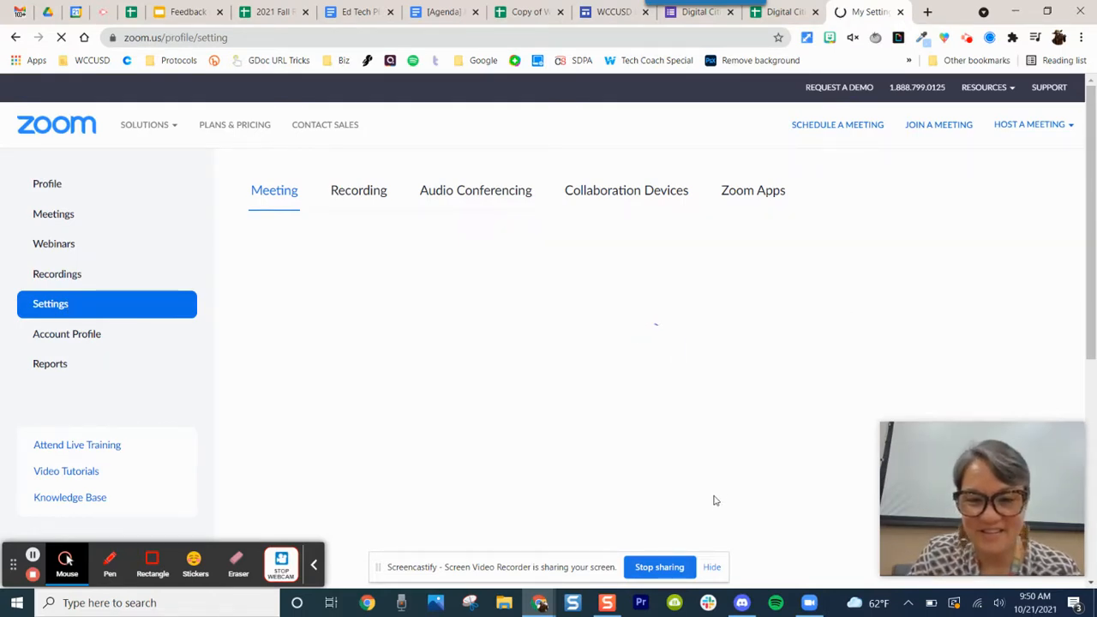
left_click(712, 568)
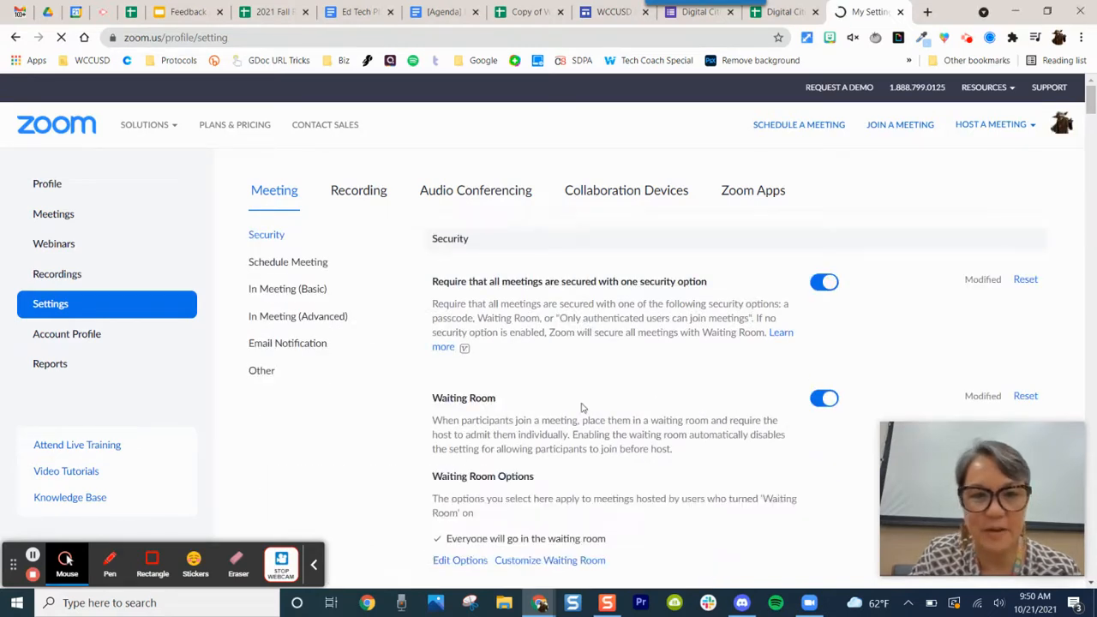
scroll(570, 330, "down", 3)
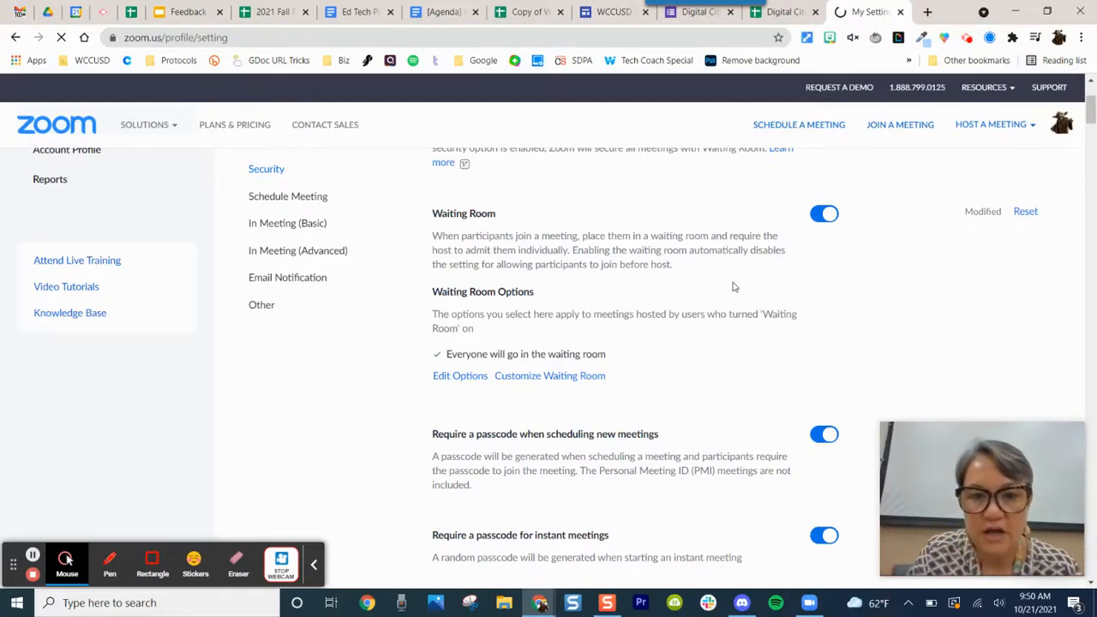
scroll(733, 287, "down", 1)
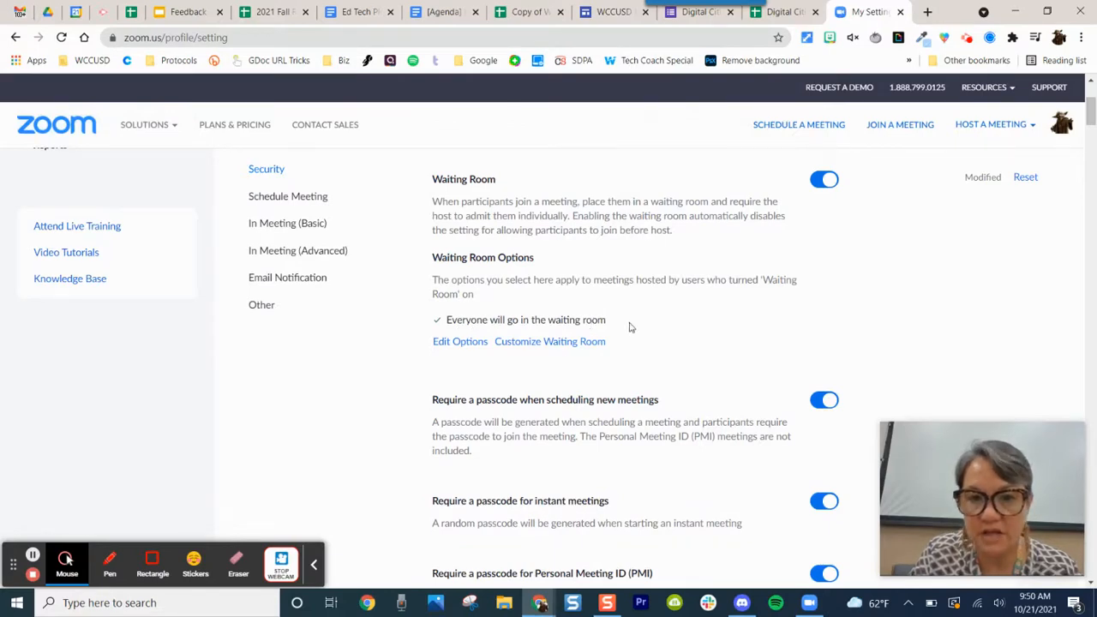
left_click(583, 342)
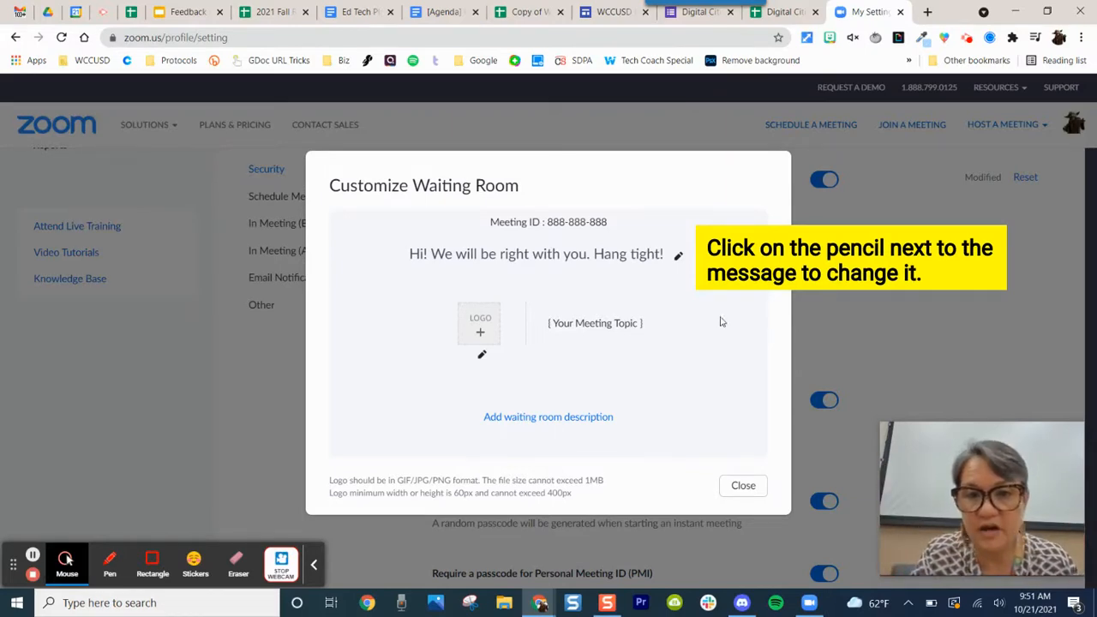
left_click(740, 483)
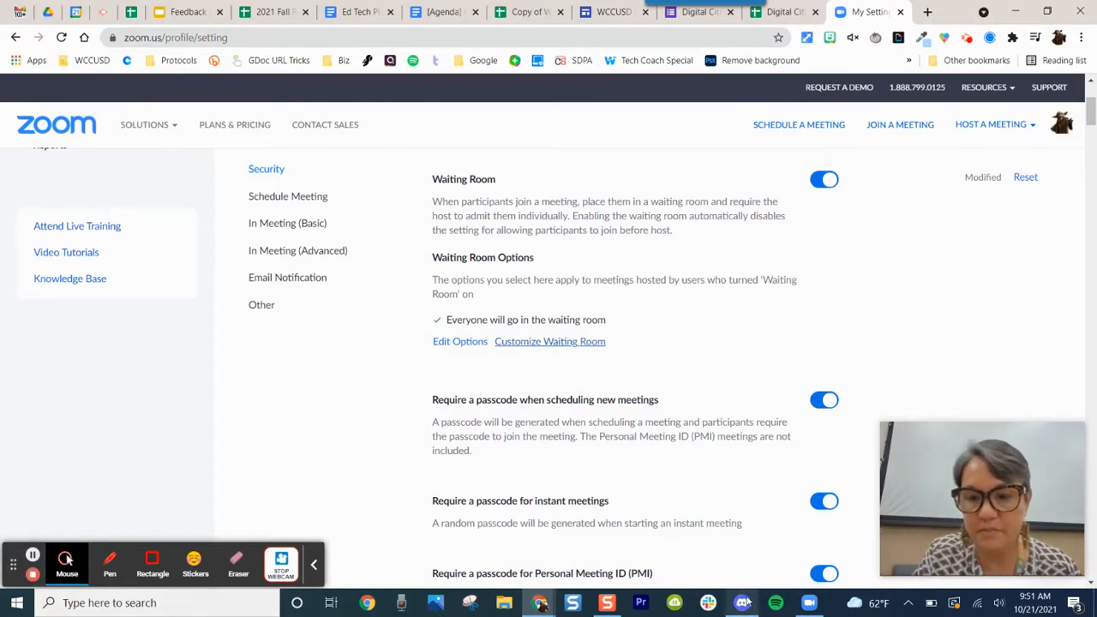
Switch to the Zoom desktop app and start scheduling a new meeting with the topic "Conferences"
left_click(811, 605)
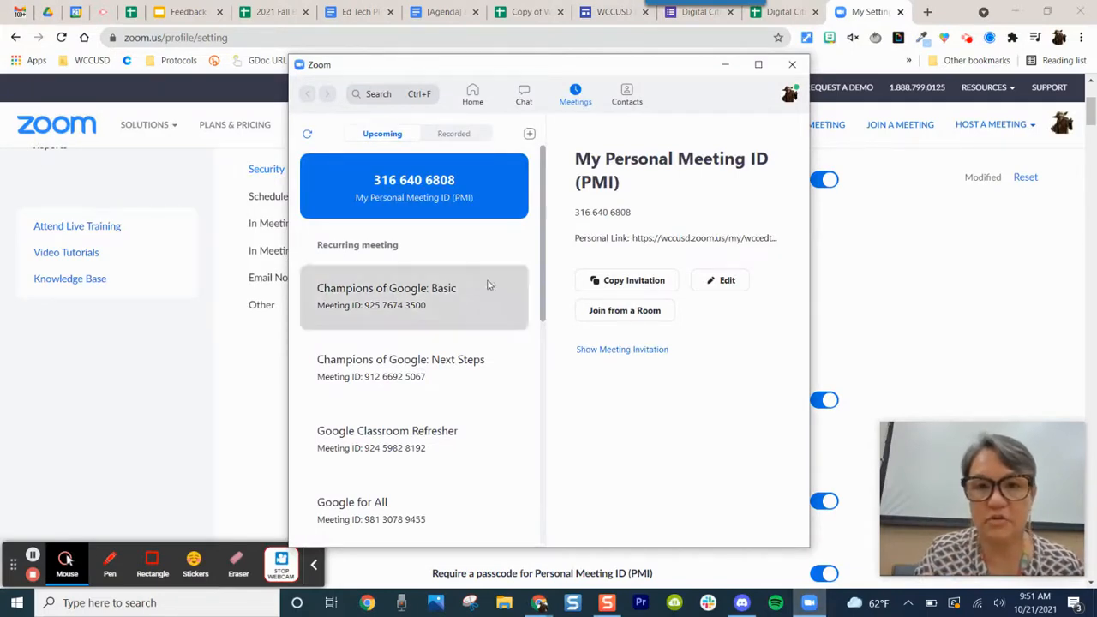
left_click(528, 134)
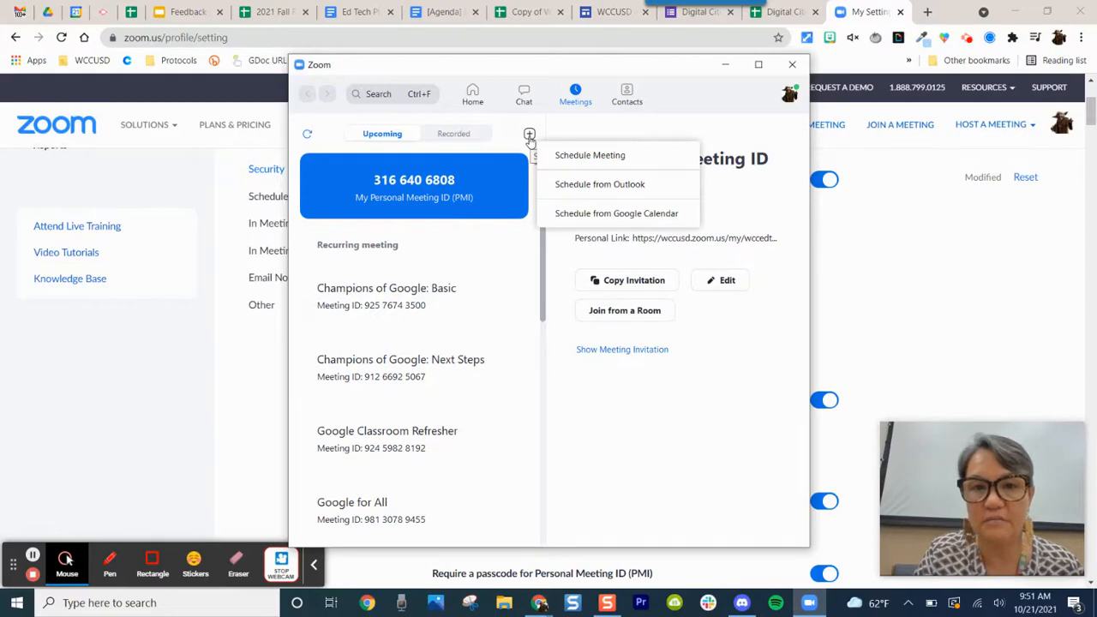
left_click(557, 155)
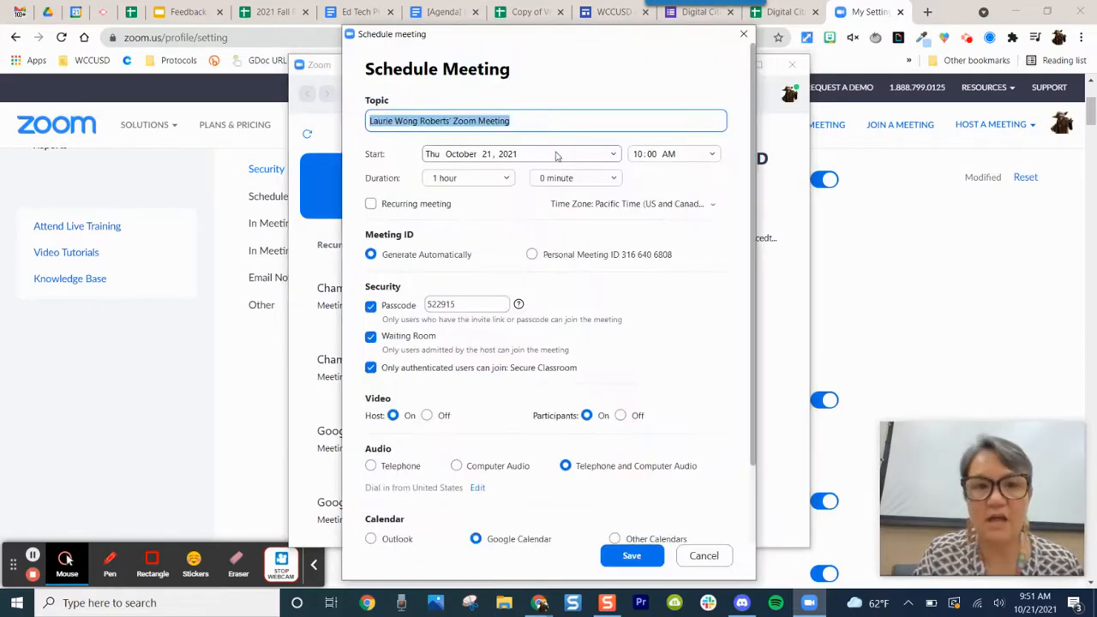
type("Confere")
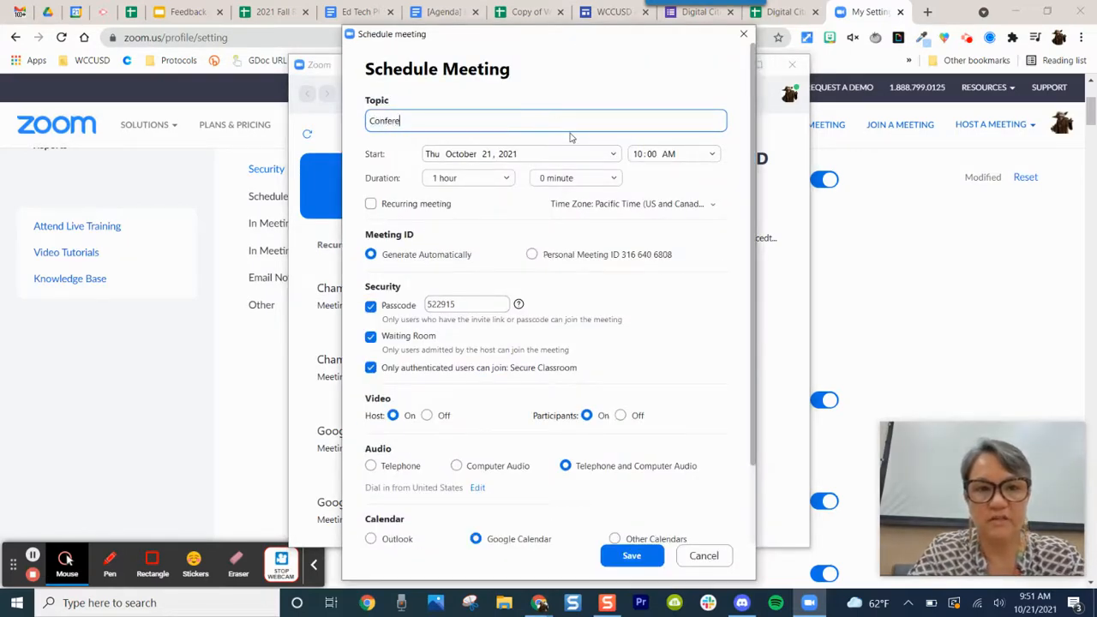
type("nces")
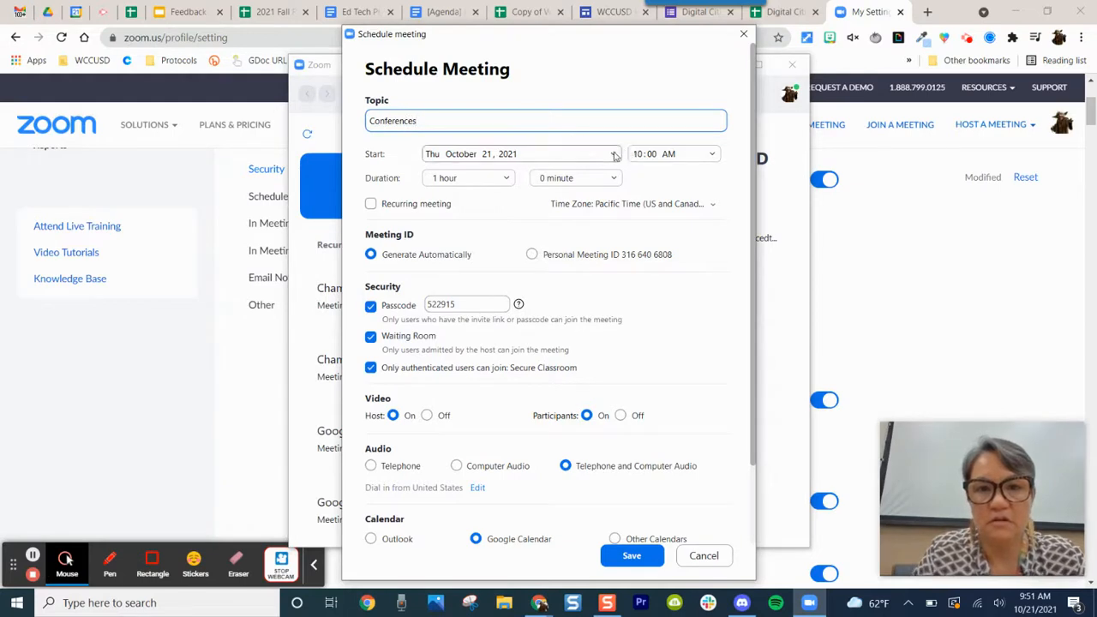
Set the meeting's start date to November 1, 2021 and make it a recurring meeting
left_click(612, 154)
left_click(607, 179)
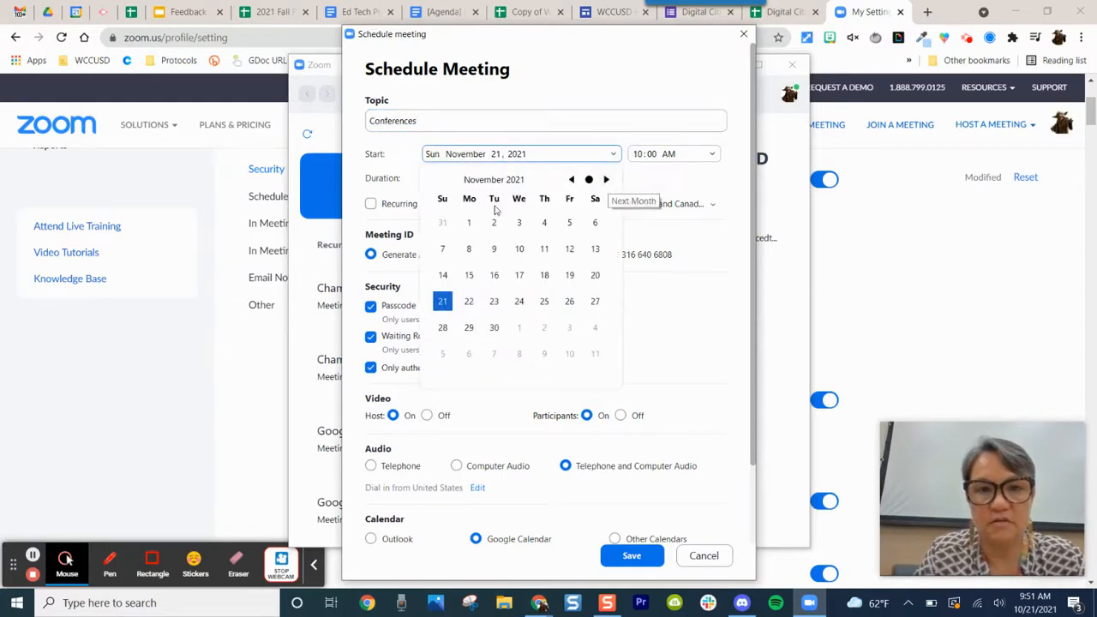
left_click(466, 224)
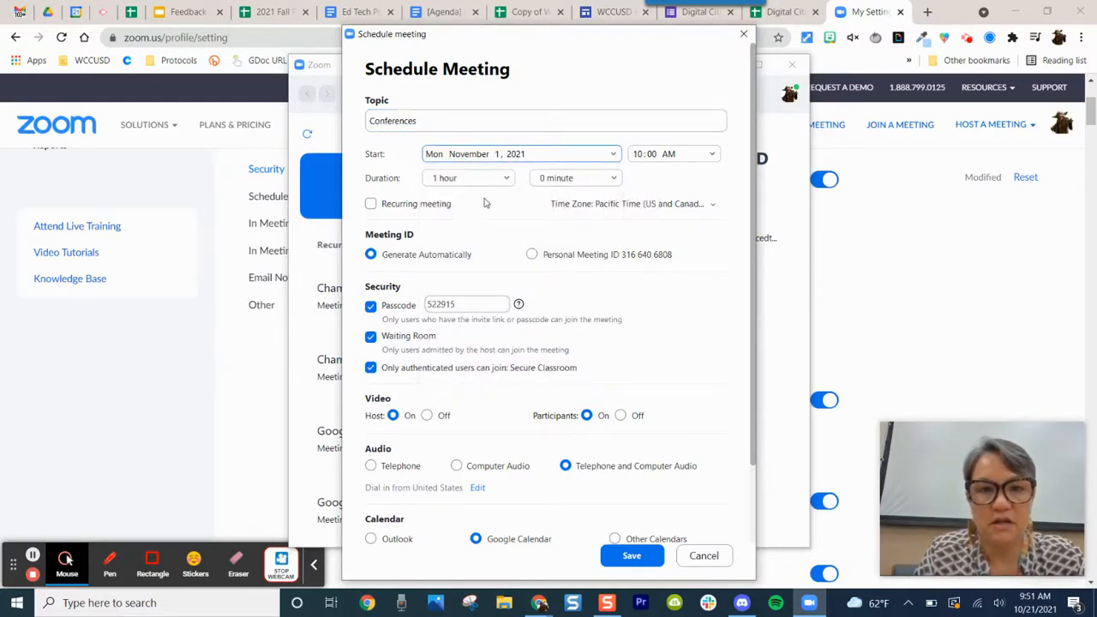
left_click(375, 205)
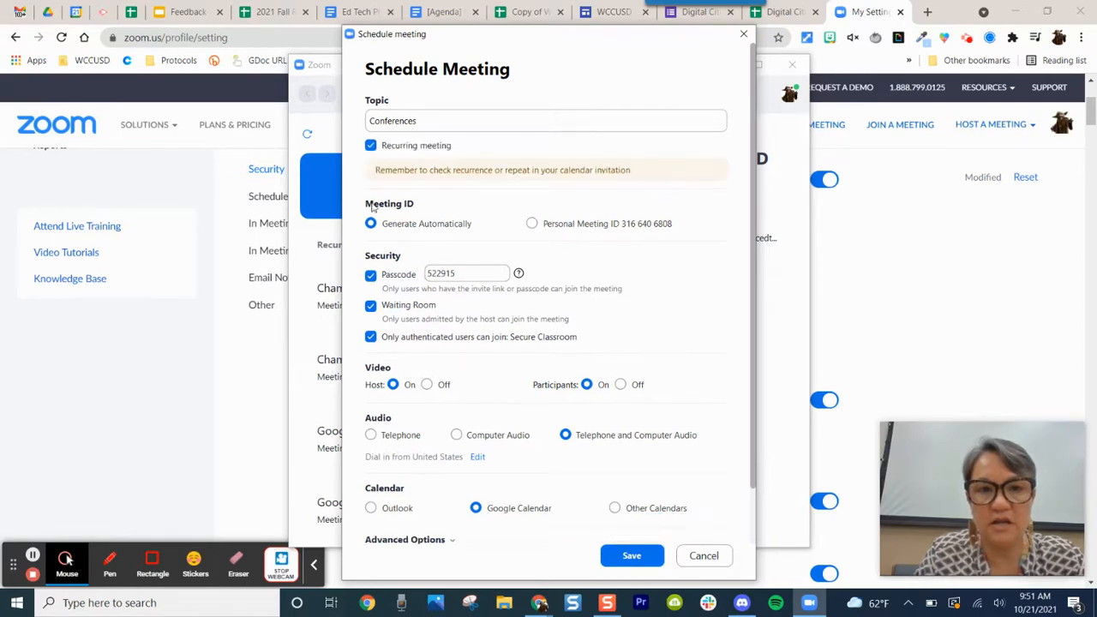
Turn off the Secure Classroom authentication requirement and, in the advanced options, muting participants upon entry
scroll(464, 210, "down", 1)
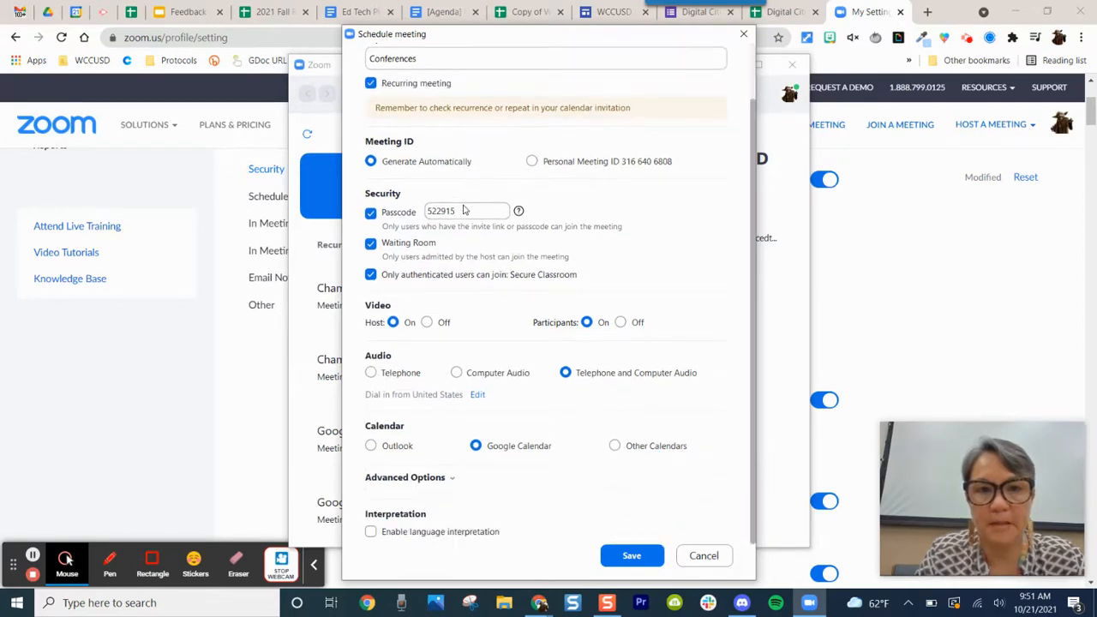
scroll(464, 209, "up", 1)
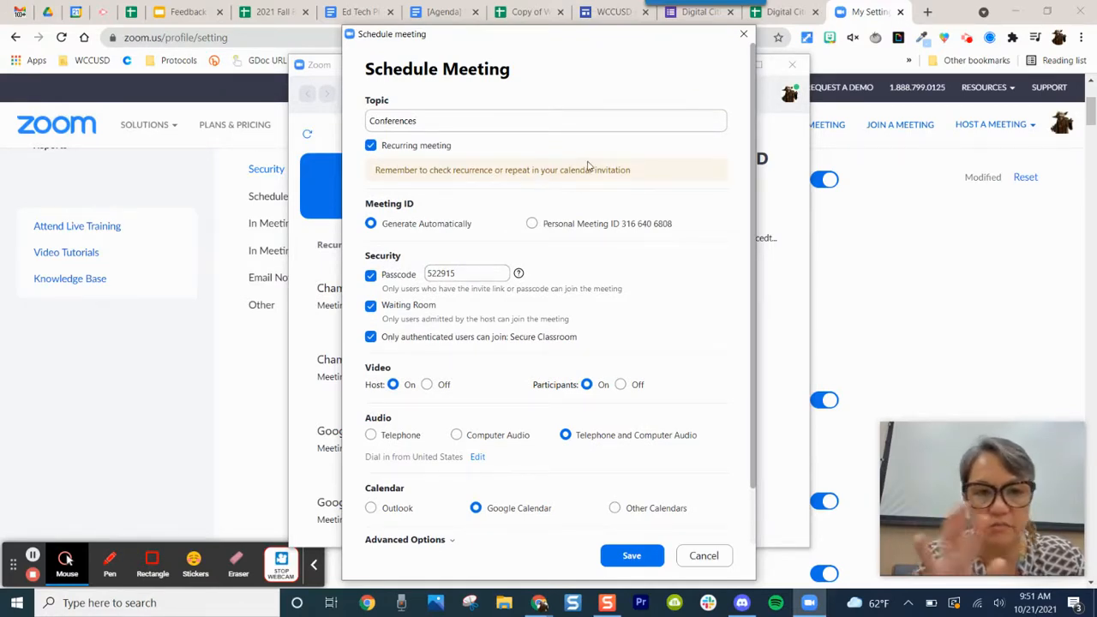
scroll(588, 166, "down", 1)
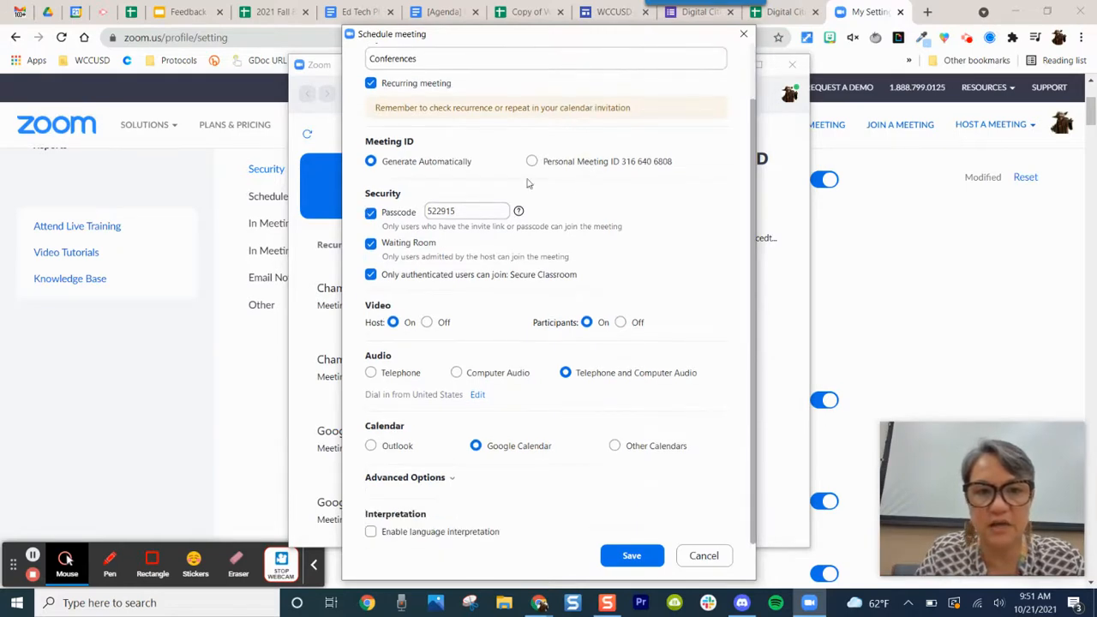
left_click(371, 275)
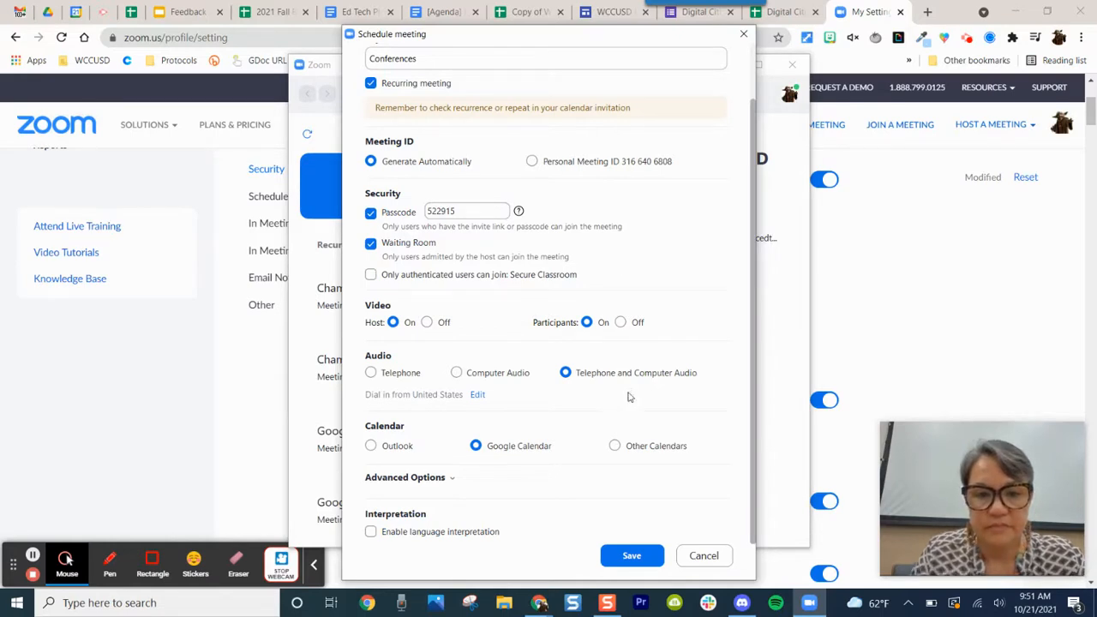
left_click(443, 482)
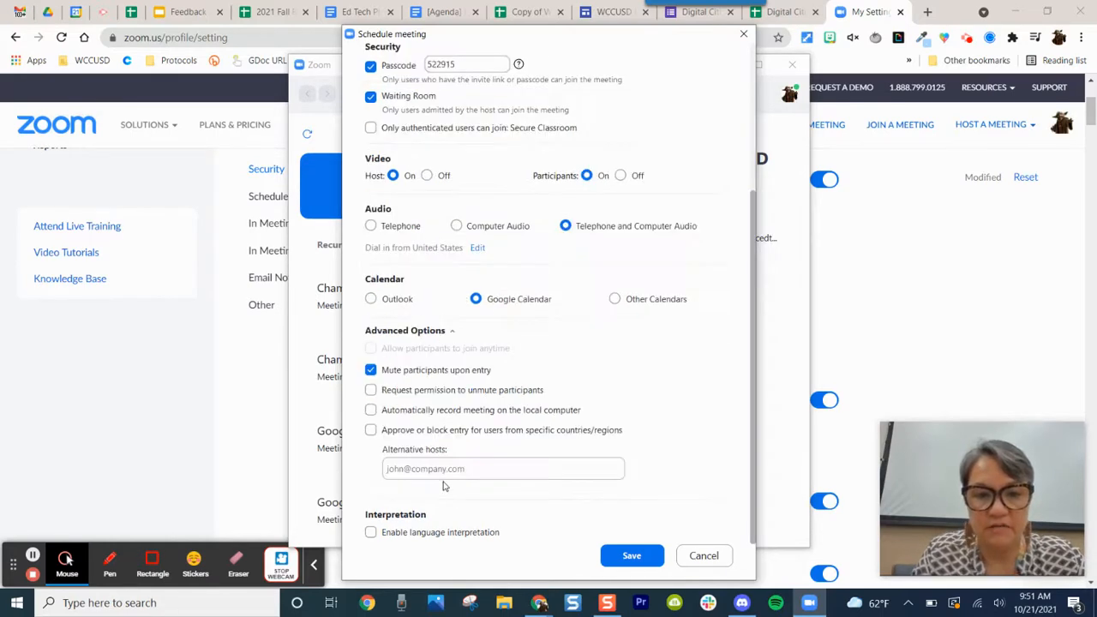
left_click(370, 371)
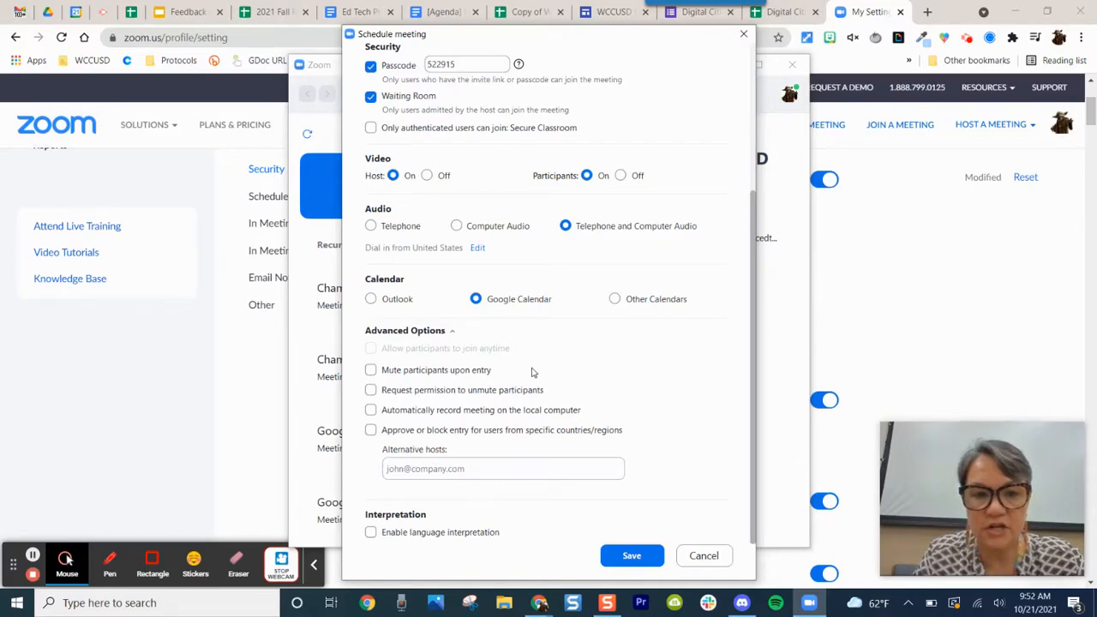
Save the Conferences meeting, save its event in Google Calendar, and close the calendar page
left_click(617, 558)
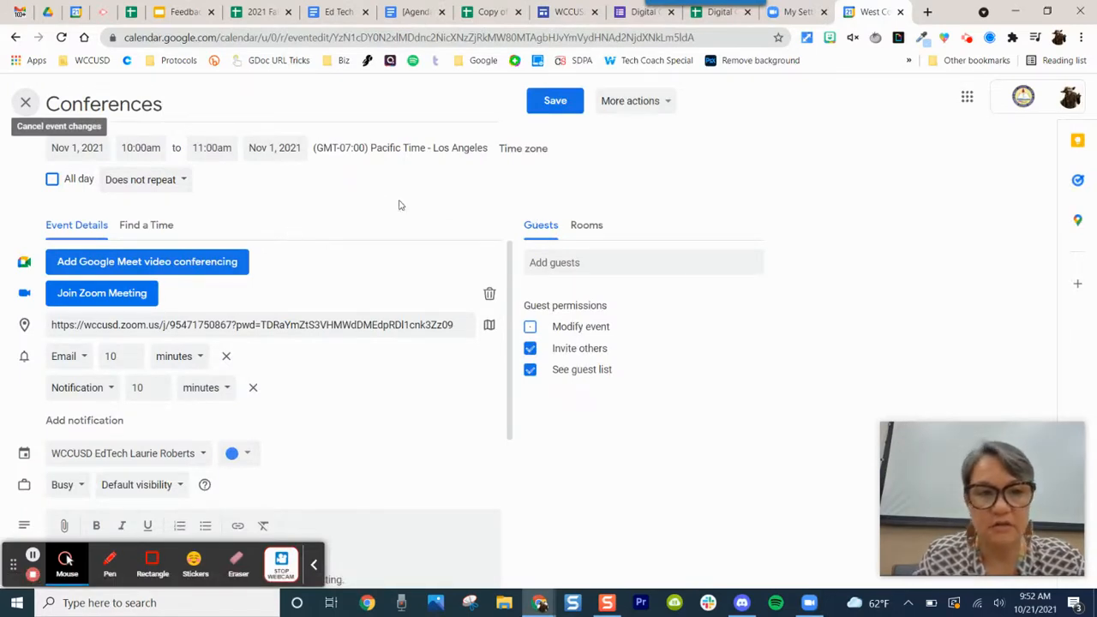
left_click(550, 104)
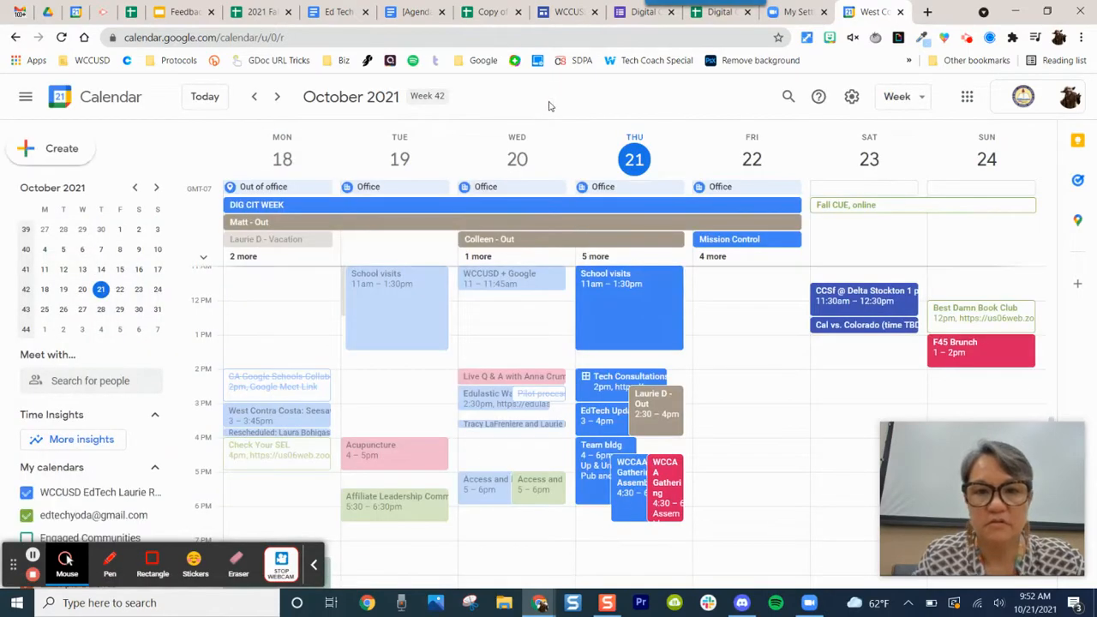
left_click(900, 11)
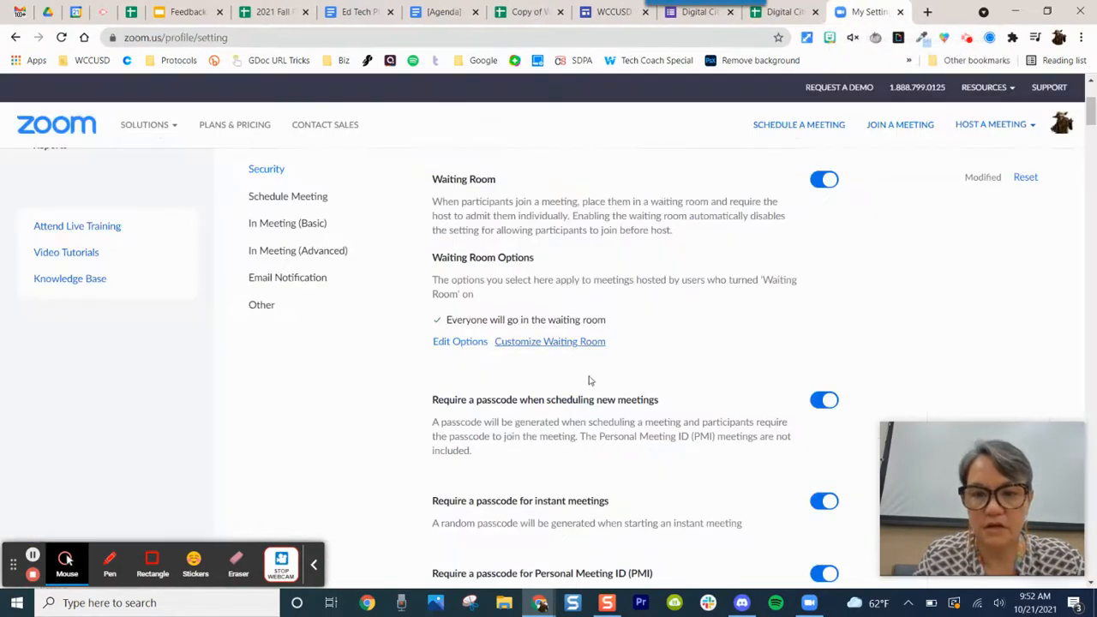
Find the Conferences meeting among the upcoming meetings in the Zoom desktop app, view its details, and close the app window
left_click(809, 602)
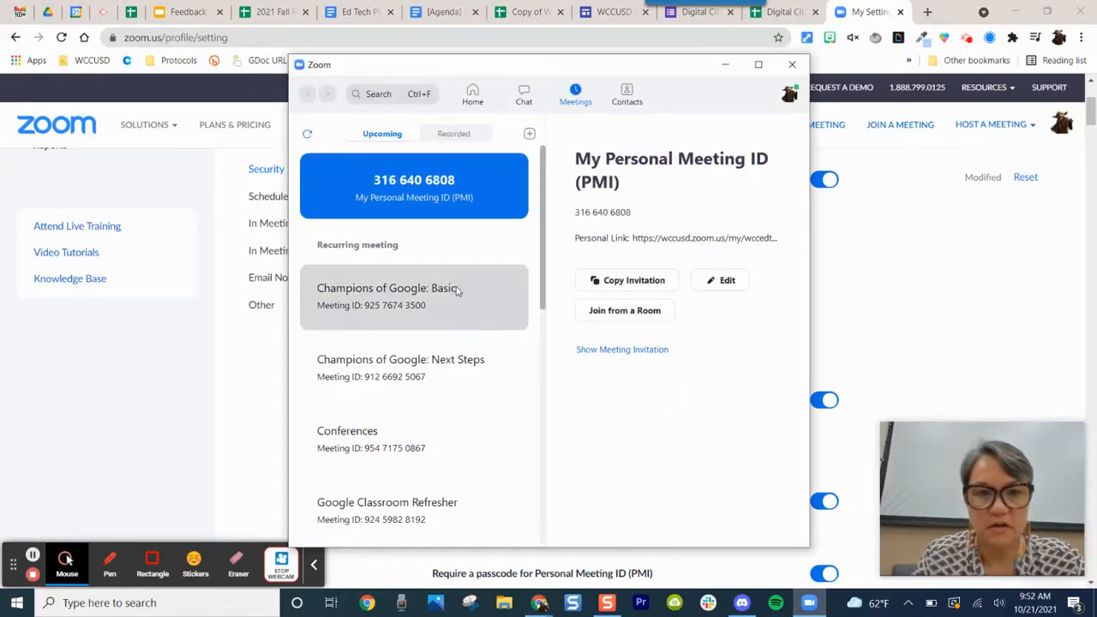
scroll(455, 288, "down", 6)
scroll(456, 291, "down", 1)
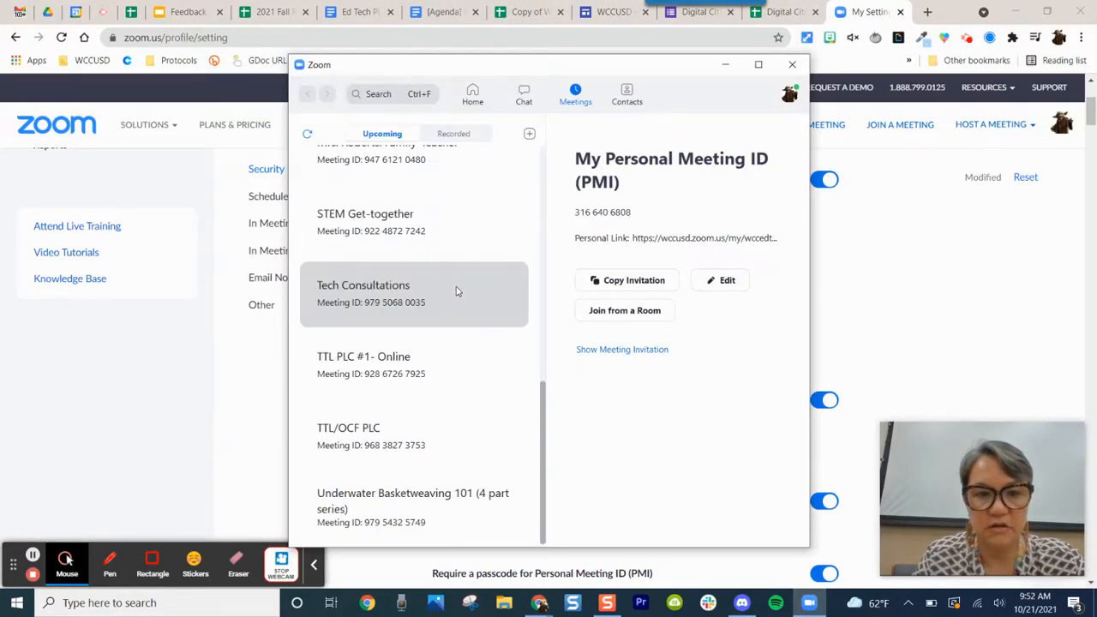
scroll(447, 328, "up", 8)
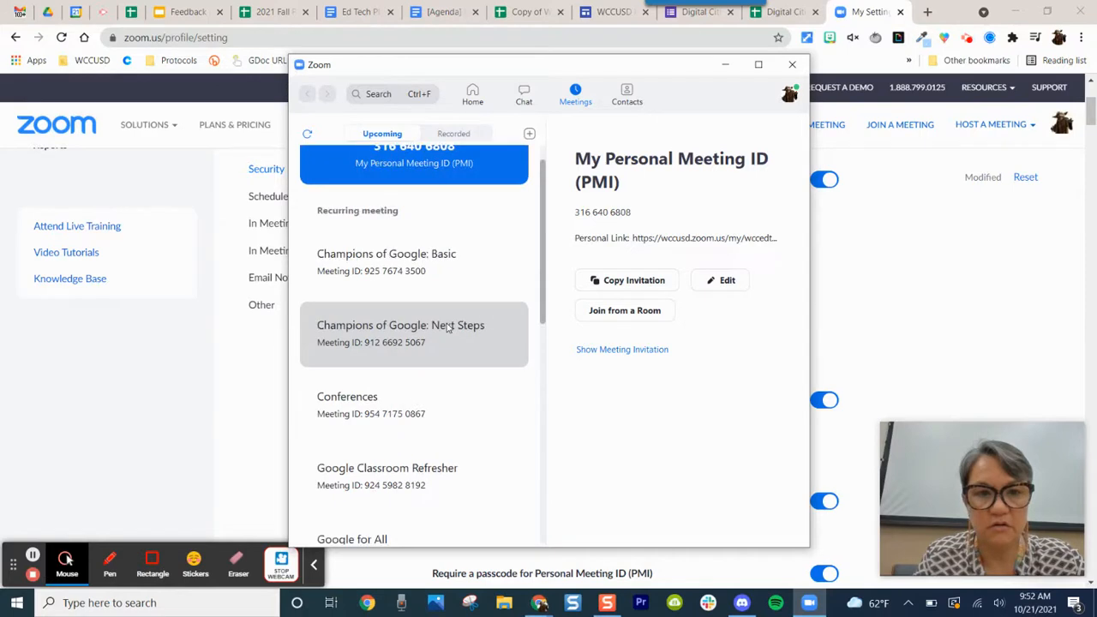
left_click(434, 389)
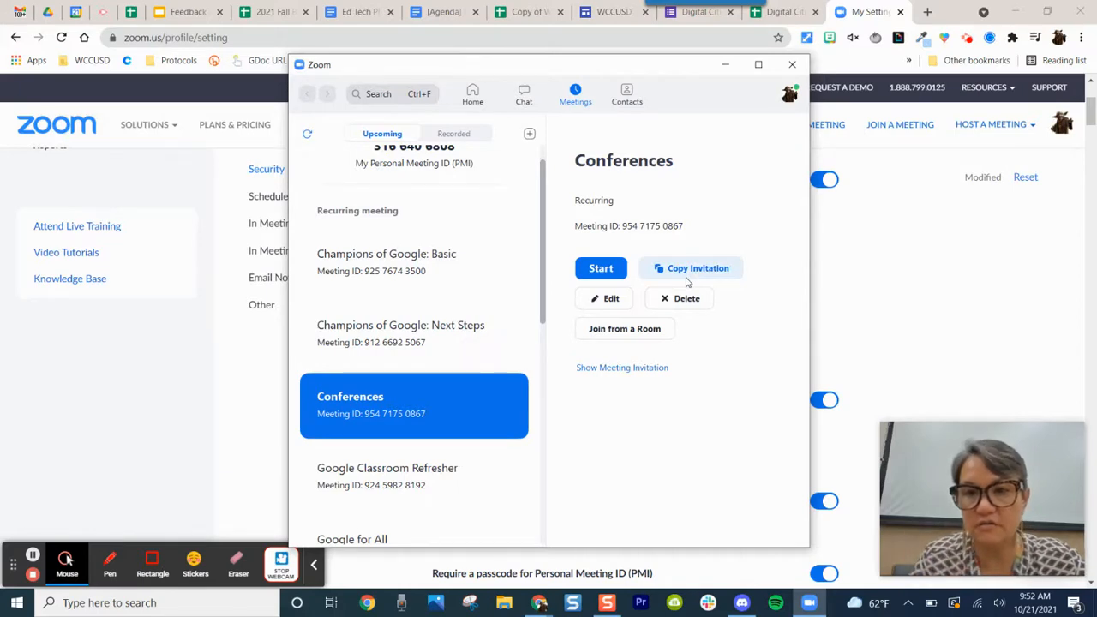
left_click(794, 66)
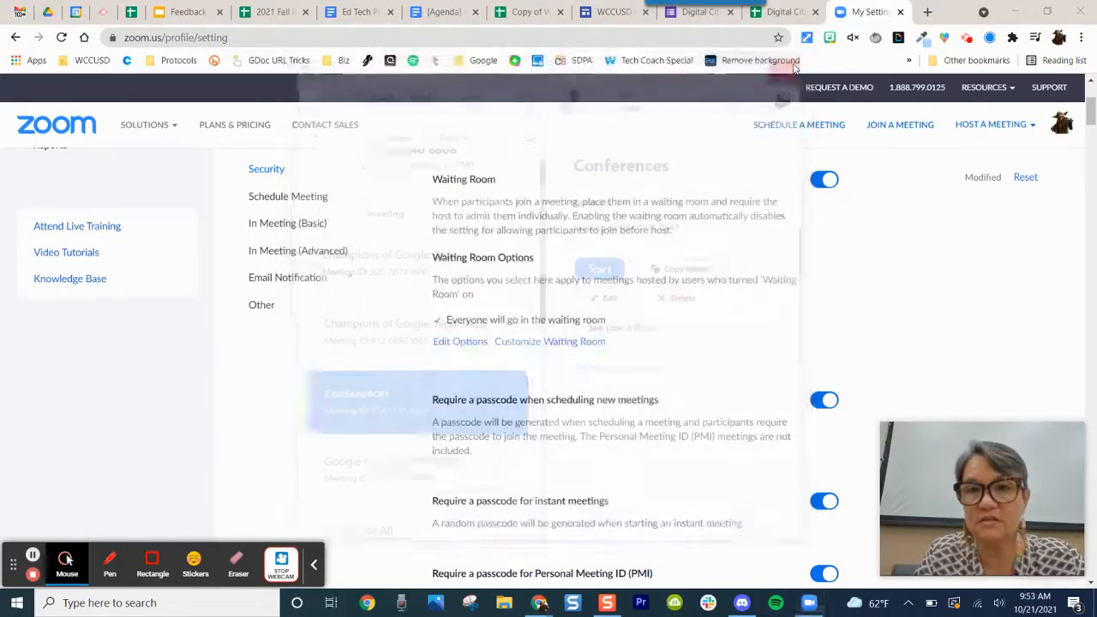